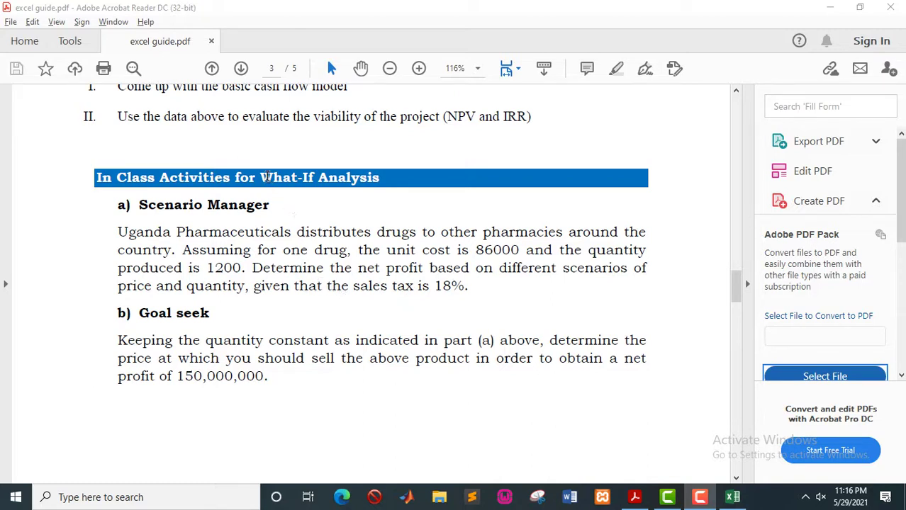
# Step: Look through the What-If Analysis activities in the PDF guide, from Scenario Manager and Goal seek through to Solver
pyautogui.moveTo(262, 178); pyautogui.dragTo(383, 175)
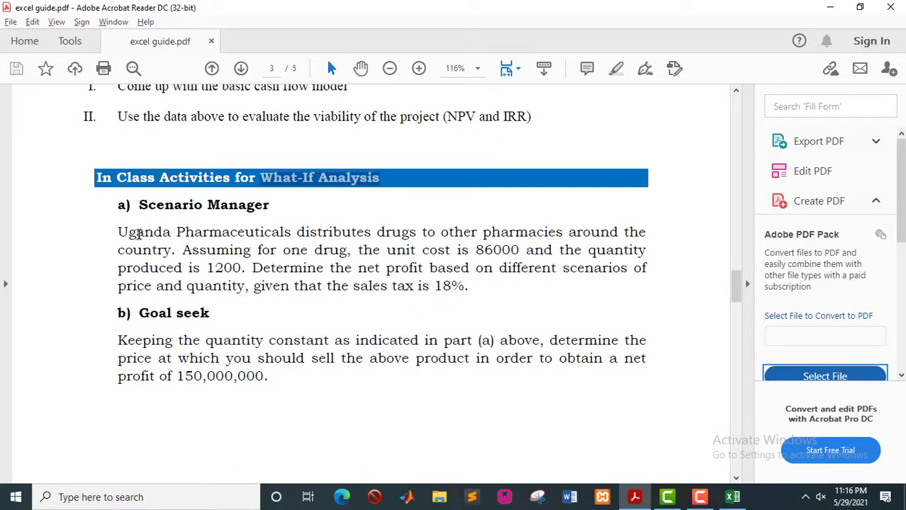
pyautogui.scroll(-1, 143, 213)
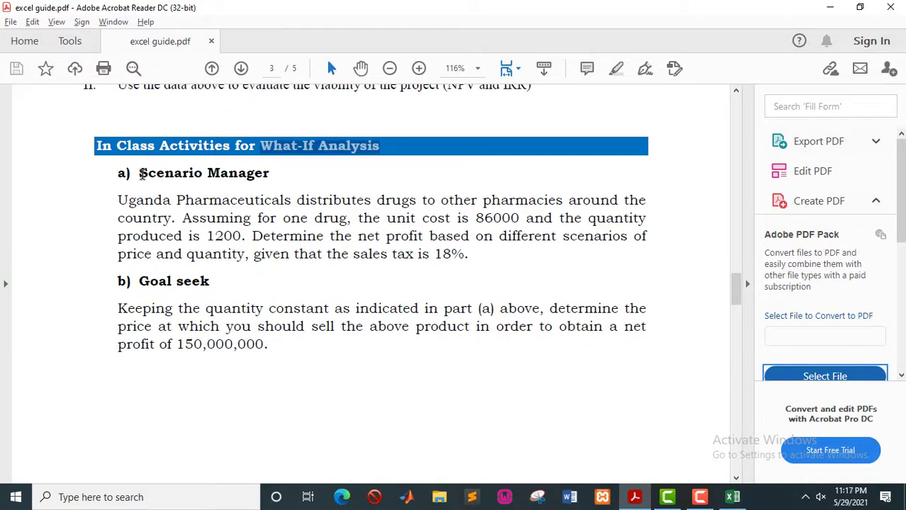
pyautogui.click(143, 174)
pyautogui.moveTo(143, 176); pyautogui.dragTo(289, 185)
pyautogui.click(231, 183)
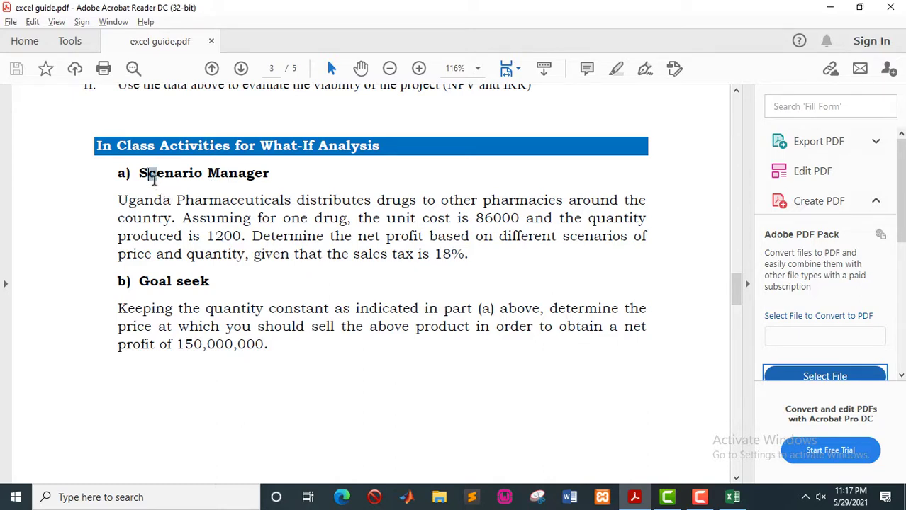
pyautogui.moveTo(151, 178); pyautogui.dragTo(119, 174)
pyautogui.moveTo(166, 277); pyautogui.dragTo(251, 281)
pyautogui.scroll(-1, 251, 281)
pyautogui.scroll(-12, 250, 282)
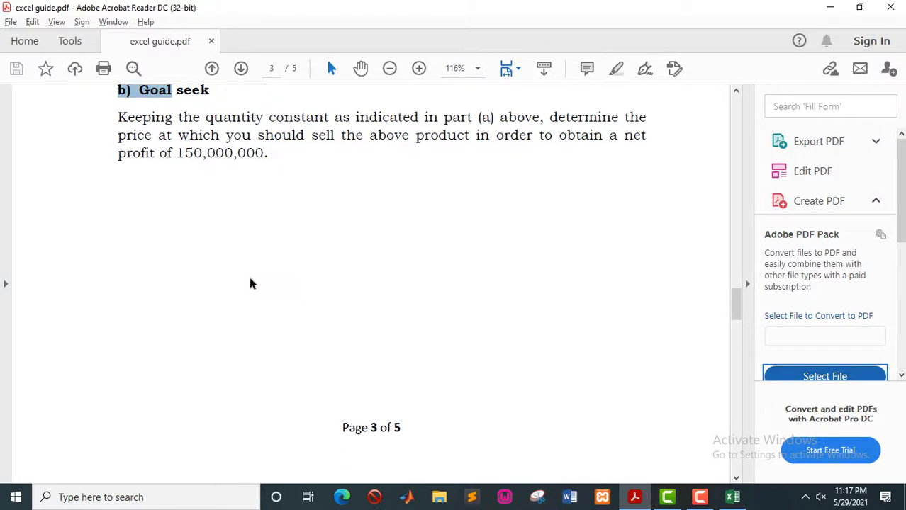
pyautogui.moveTo(144, 338); pyautogui.dragTo(228, 334)
pyautogui.scroll(-9, 228, 334)
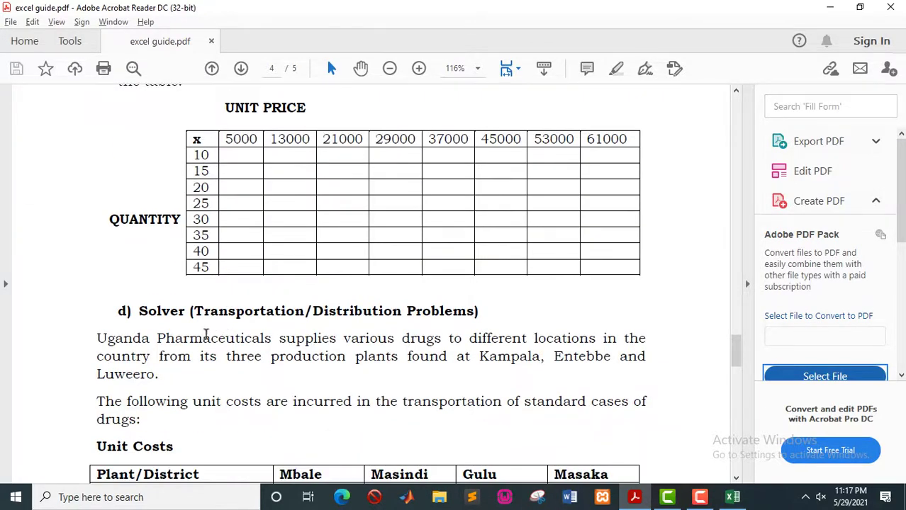
pyautogui.moveTo(139, 312); pyautogui.dragTo(256, 324)
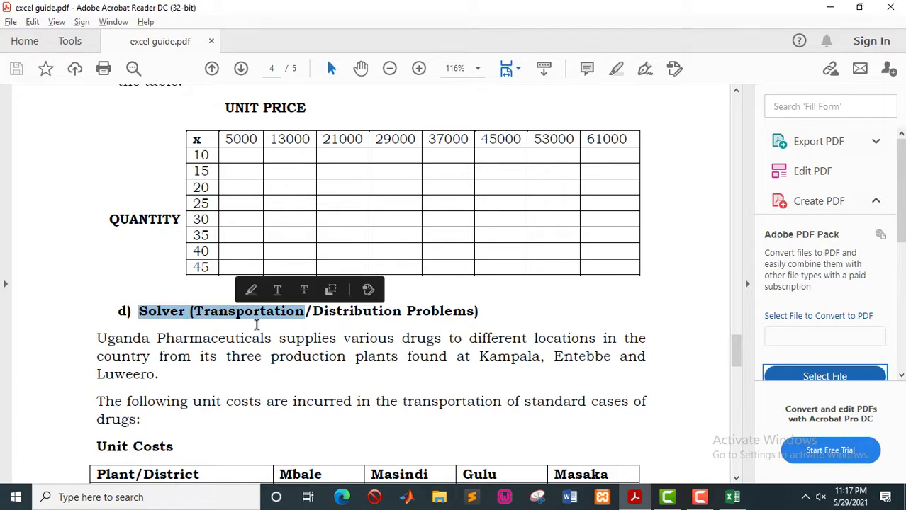
pyautogui.scroll(14, 256, 325)
pyautogui.scroll(7, 258, 329)
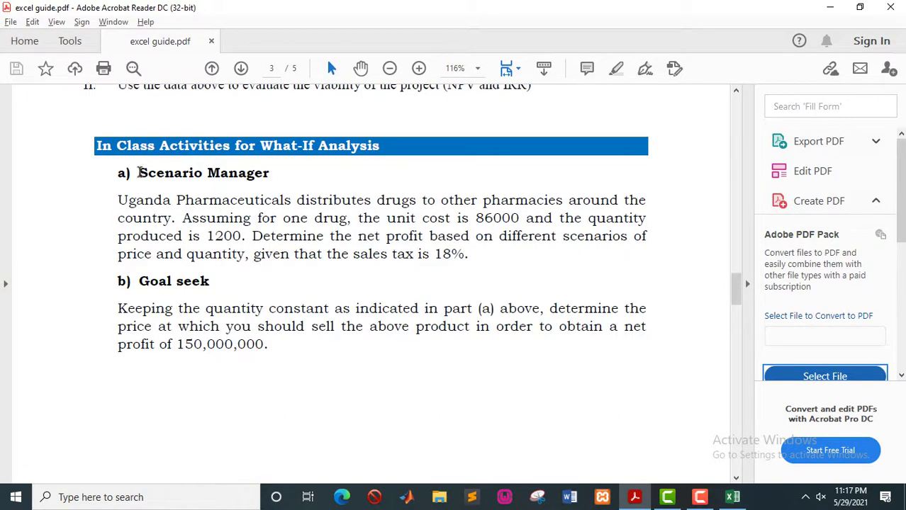
# Step: Examine the Scenario Manager exercise for its given unit cost, quantity produced and sales tax rate
pyautogui.moveTo(141, 178); pyautogui.dragTo(315, 175)
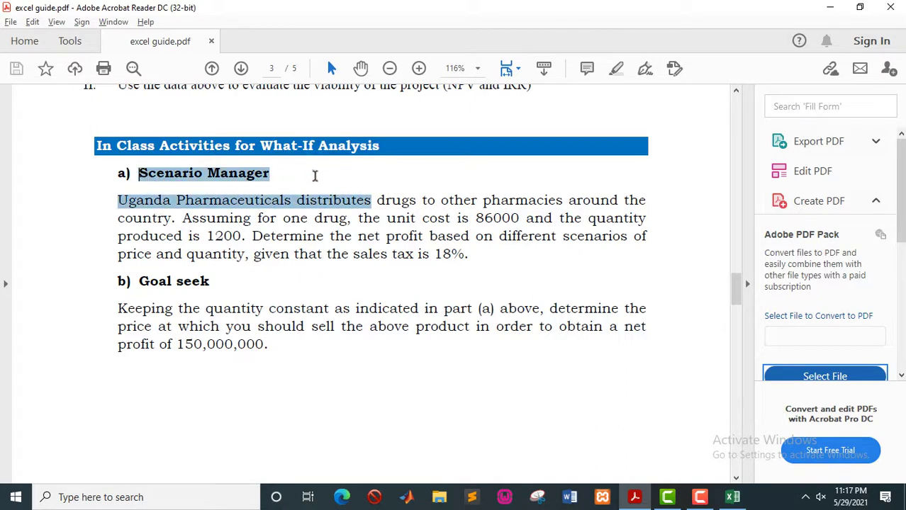
pyautogui.click(276, 186)
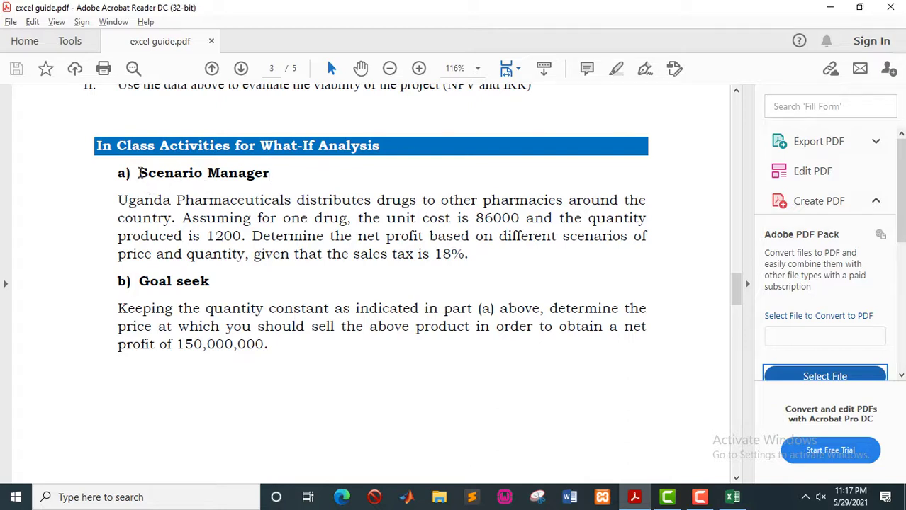
pyautogui.moveTo(140, 173); pyautogui.dragTo(268, 175)
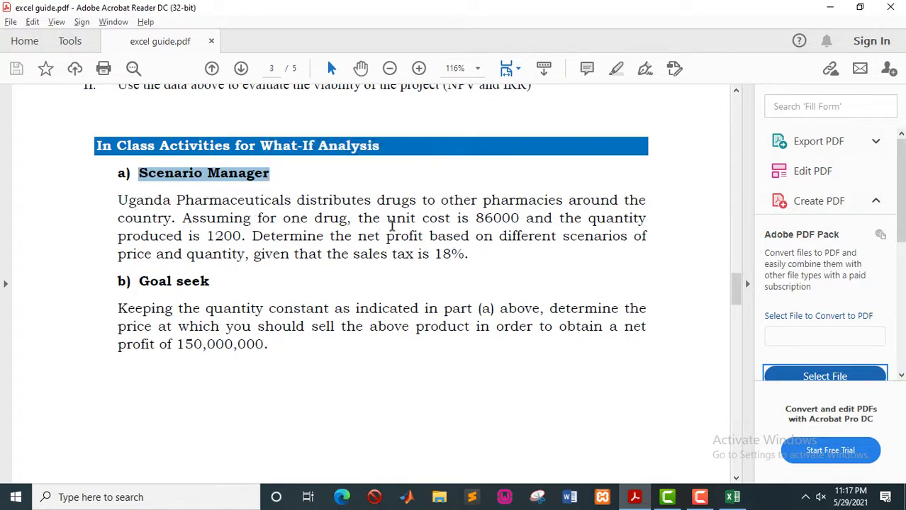
pyautogui.moveTo(477, 218); pyautogui.dragTo(523, 221)
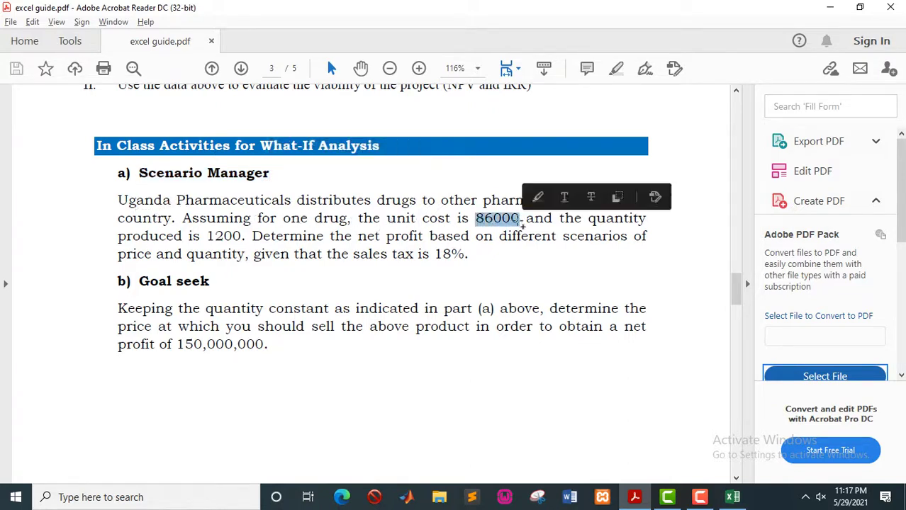
pyautogui.click(210, 239)
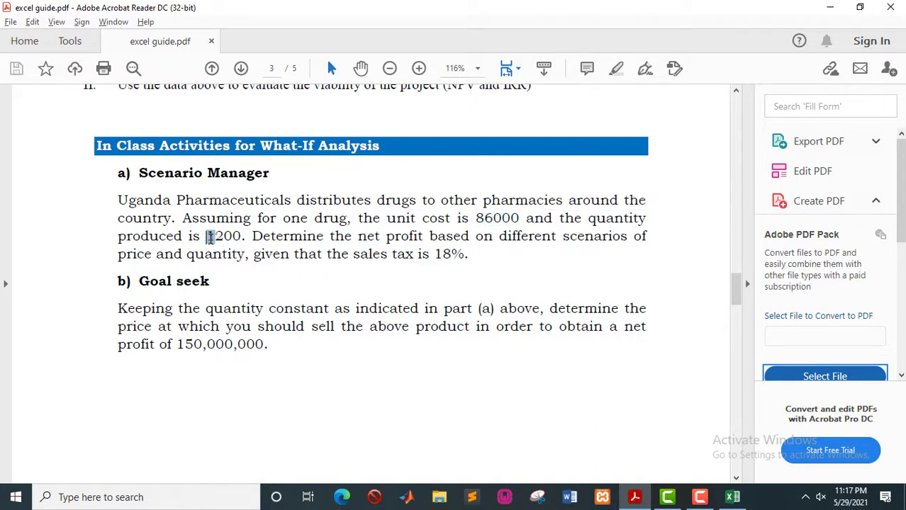
pyautogui.moveTo(210, 238); pyautogui.dragTo(242, 237)
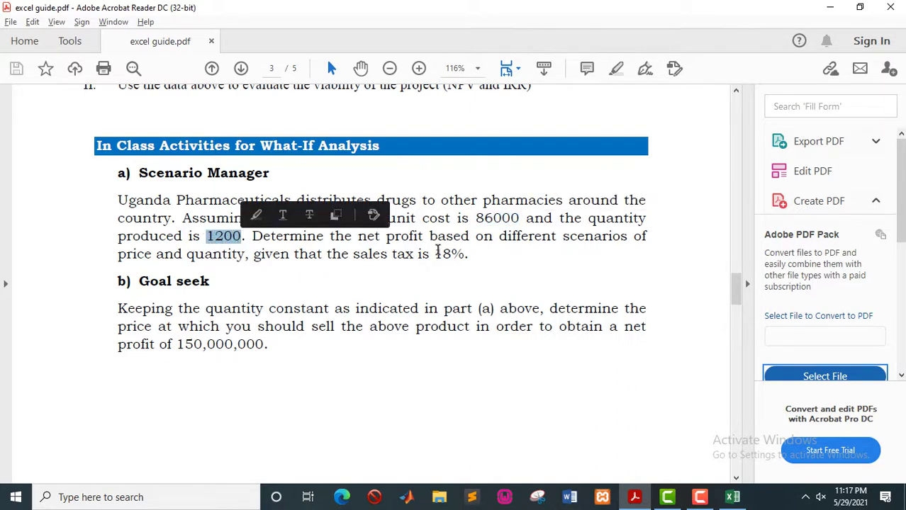
pyautogui.moveTo(434, 253); pyautogui.dragTo(475, 258)
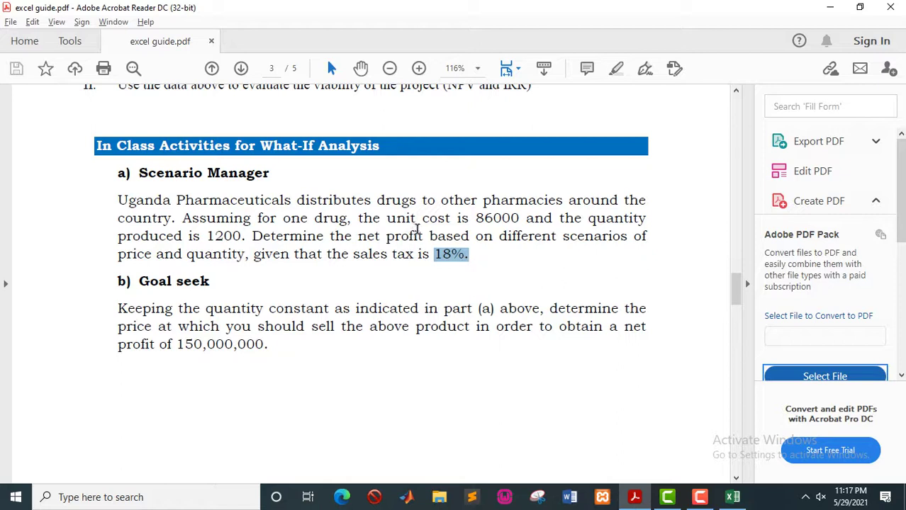
pyautogui.click(418, 228)
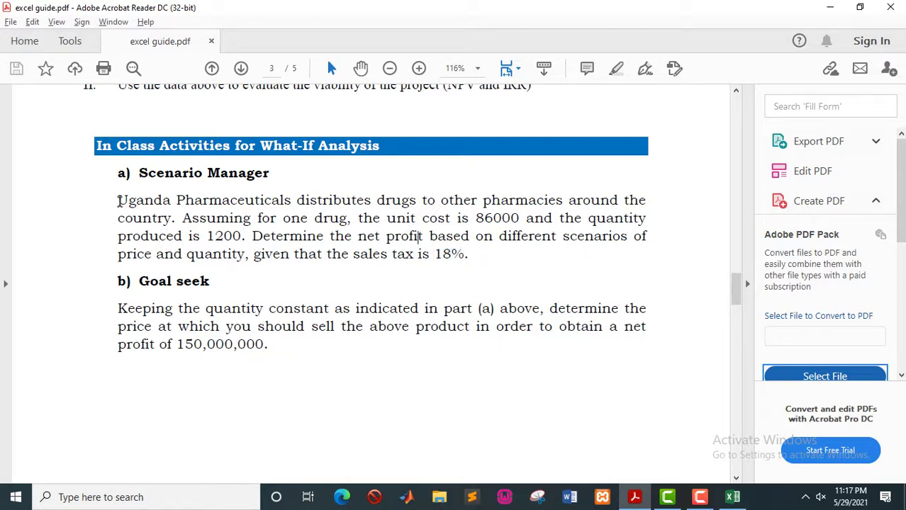
# Step: Read the full Scenario Manager problem statement and recheck its unit cost and quantity
pyautogui.moveTo(120, 200); pyautogui.dragTo(484, 245)
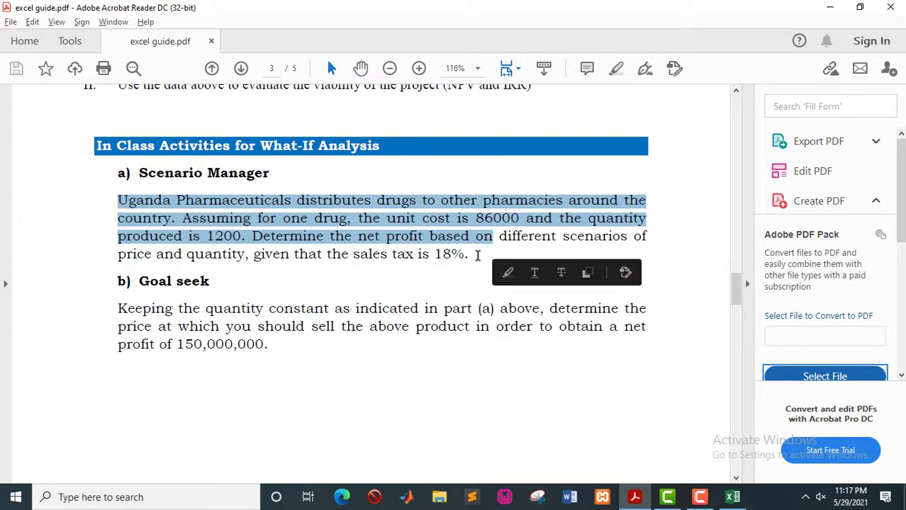
pyautogui.click(469, 255)
pyautogui.moveTo(468, 256); pyautogui.dragTo(117, 200)
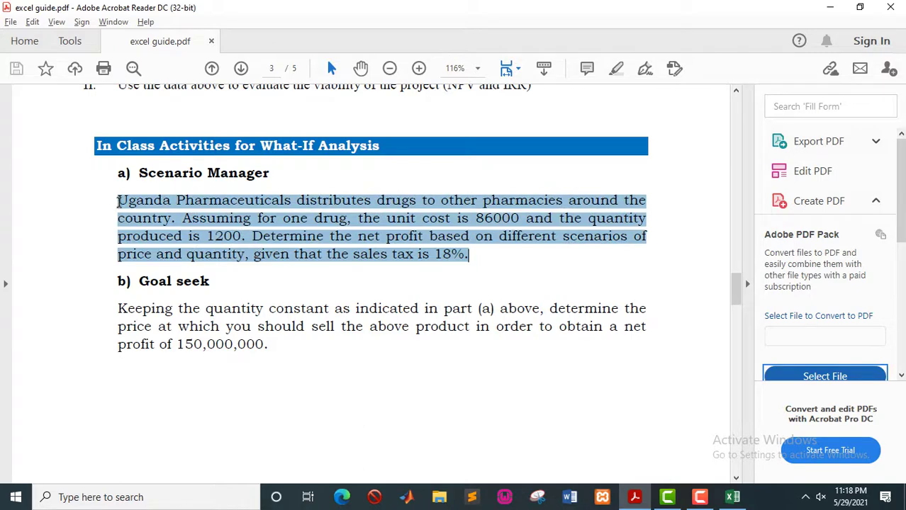
pyautogui.click(360, 243)
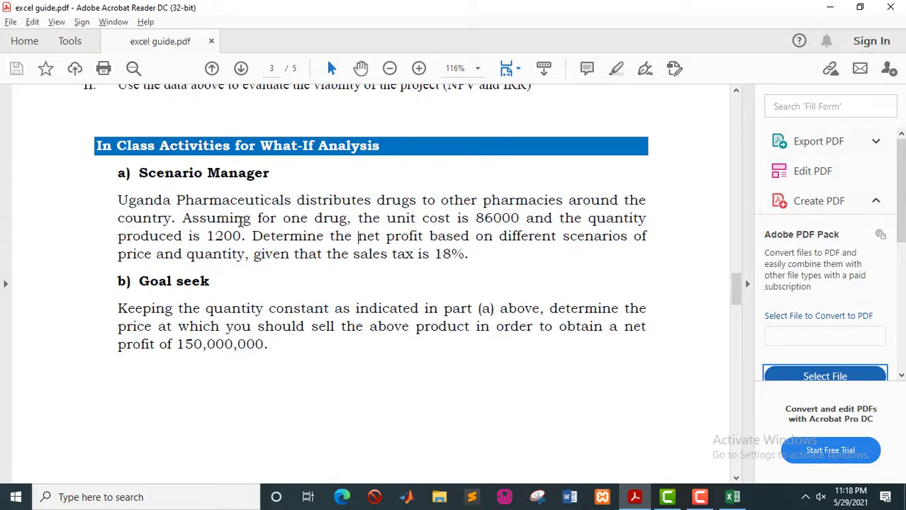
pyautogui.moveTo(118, 205); pyautogui.dragTo(467, 256)
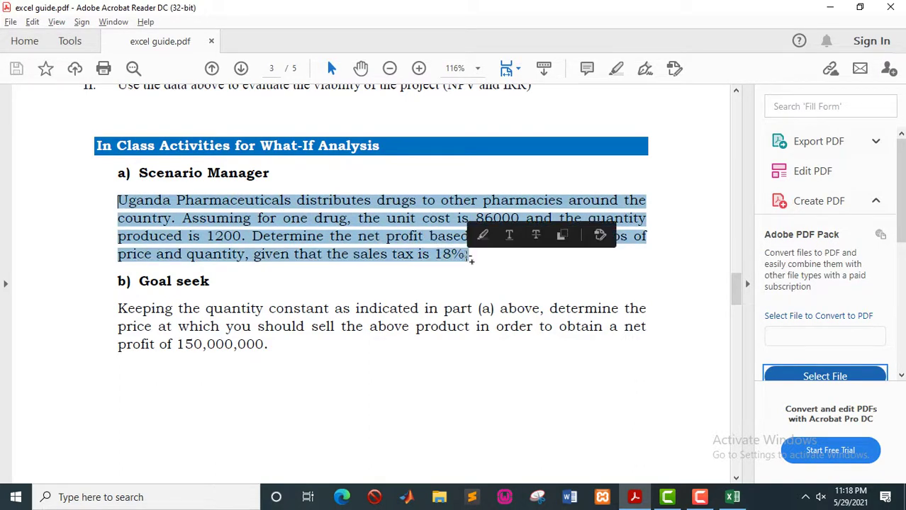
pyautogui.click(262, 242)
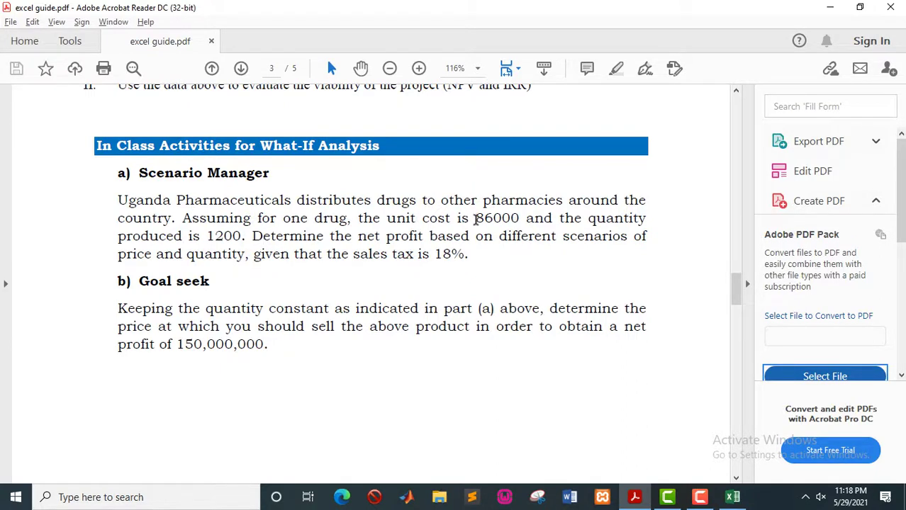
pyautogui.moveTo(477, 220); pyautogui.dragTo(519, 220)
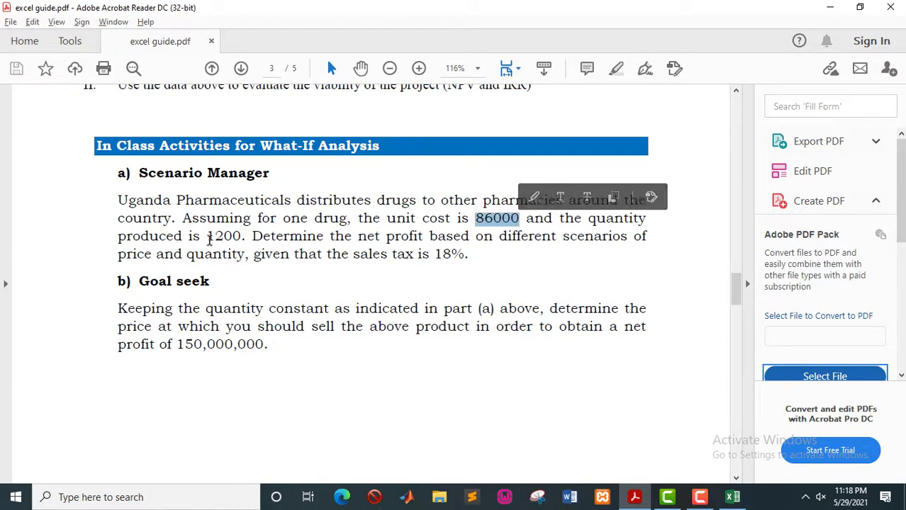
pyautogui.moveTo(213, 237); pyautogui.dragTo(242, 238)
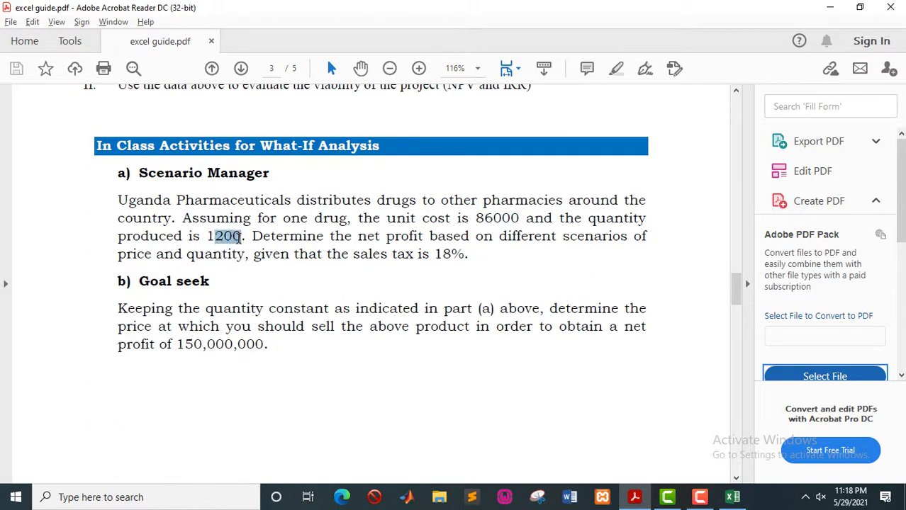
pyautogui.click(353, 249)
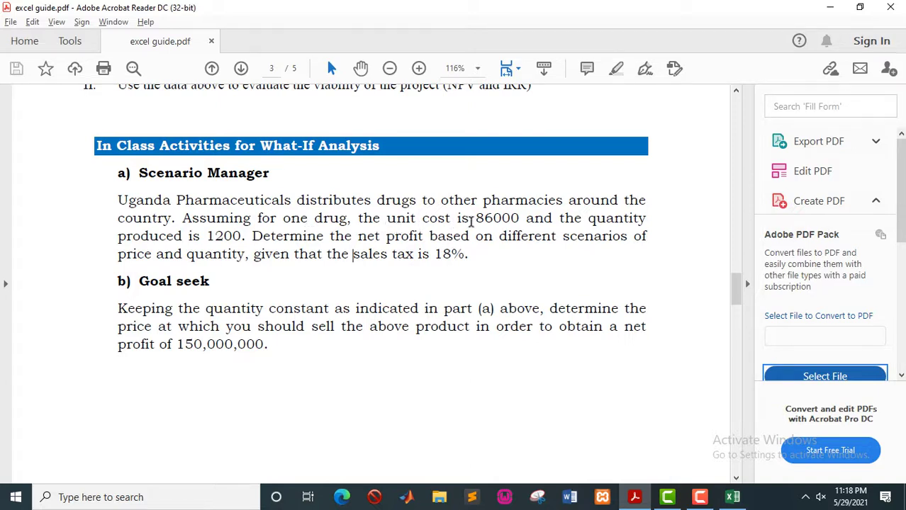
pyautogui.moveTo(475, 220); pyautogui.dragTo(520, 219)
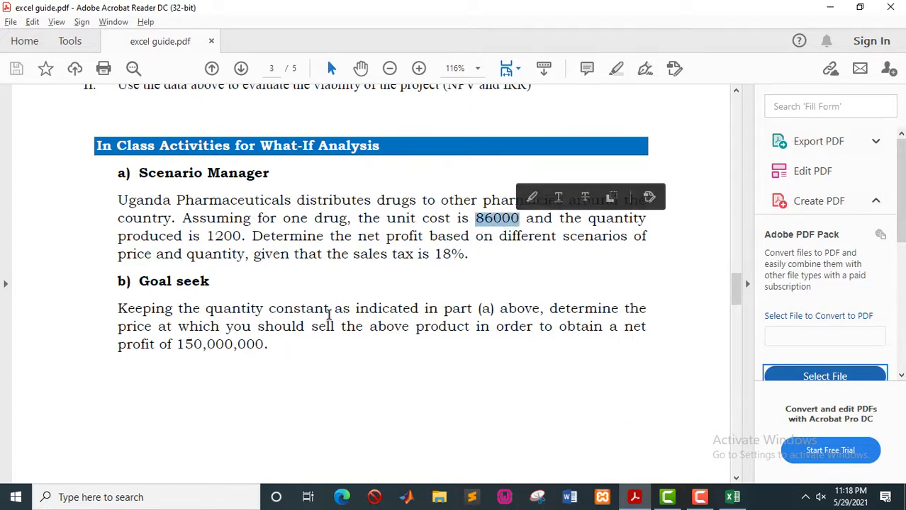
# Step: Check the target net profit in the Goal seek exercise and reread the Scenario Manager paragraph
pyautogui.moveTo(268, 346); pyautogui.dragTo(177, 348)
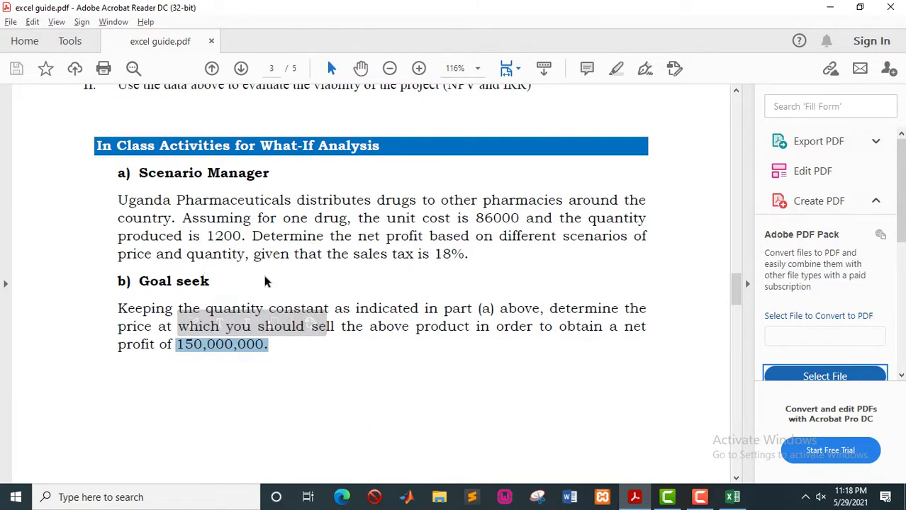
pyautogui.click(210, 281)
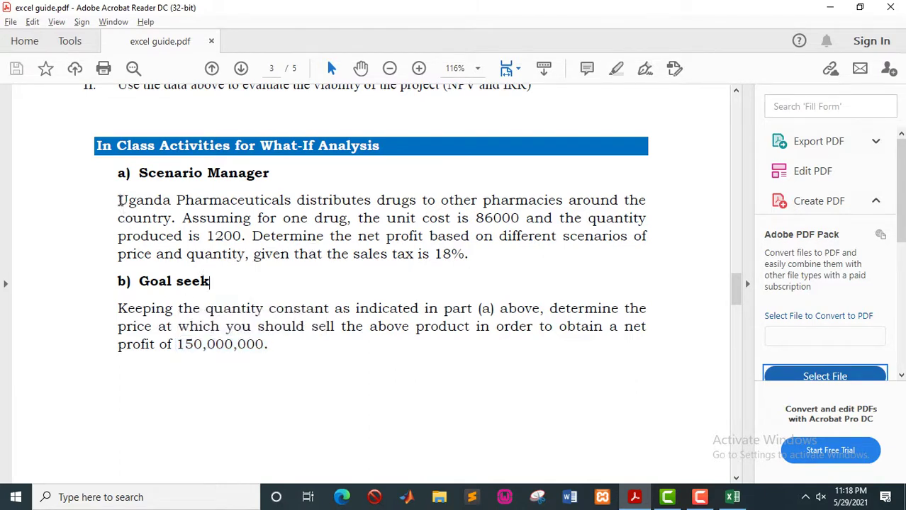
pyautogui.moveTo(119, 201); pyautogui.dragTo(493, 251)
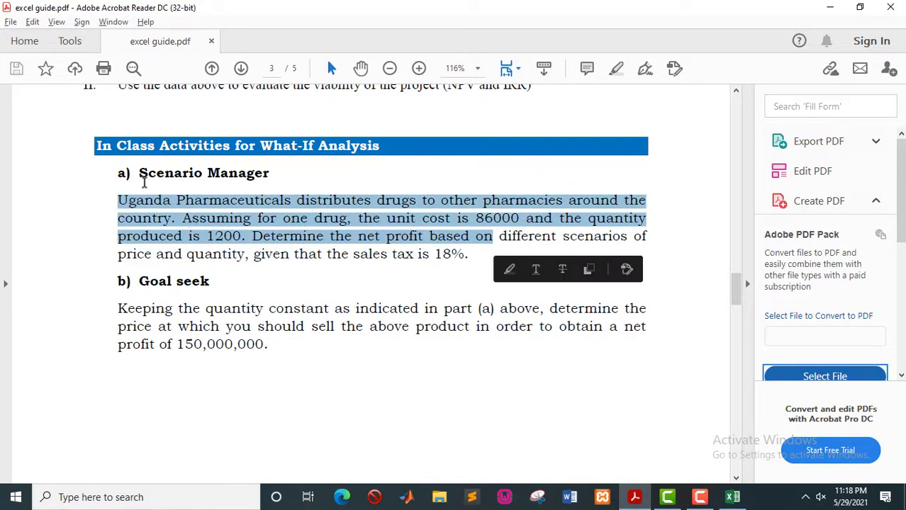
pyautogui.click(142, 180)
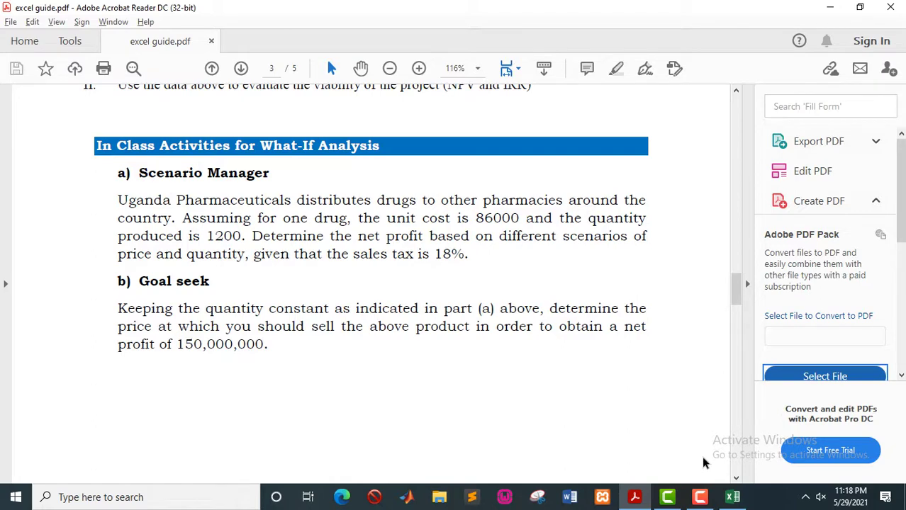
# Step: Switch to the blank Excel workbook and merge and center cells A1:E1
pyautogui.click(732, 497)
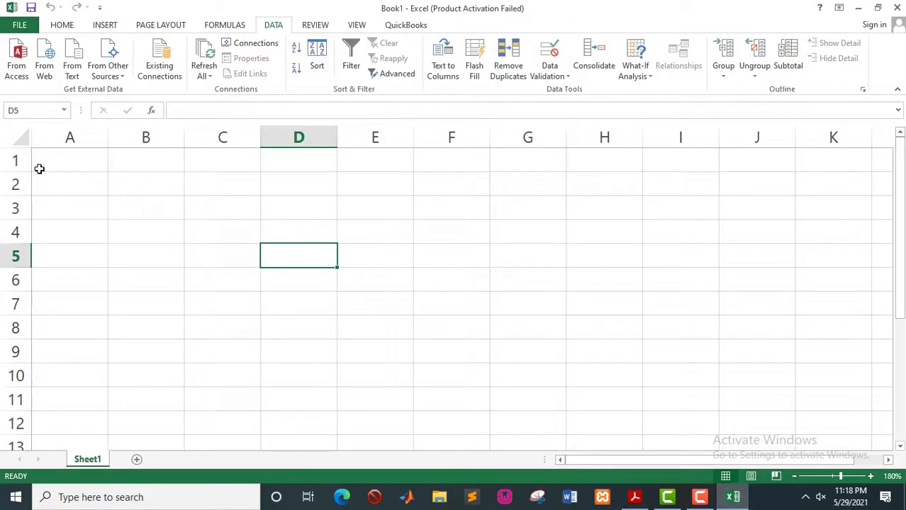
pyautogui.moveTo(40, 164); pyautogui.dragTo(369, 165)
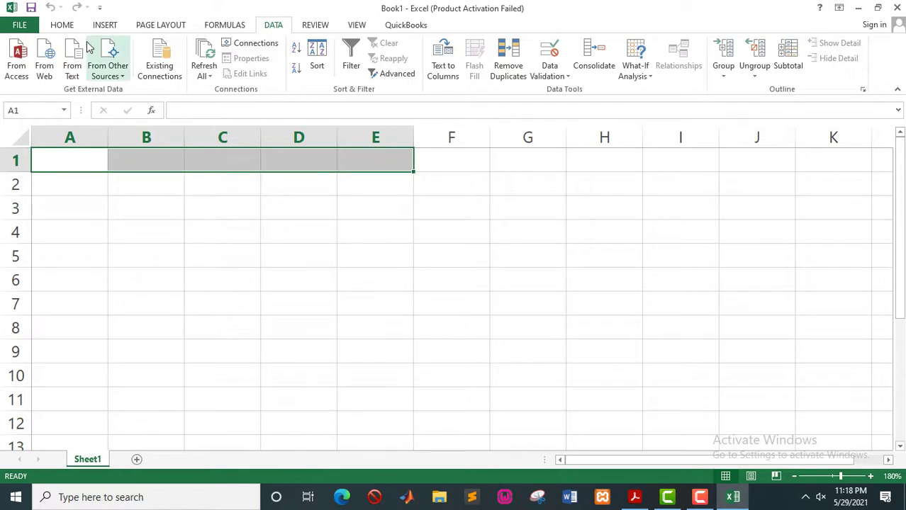
pyautogui.click(64, 26)
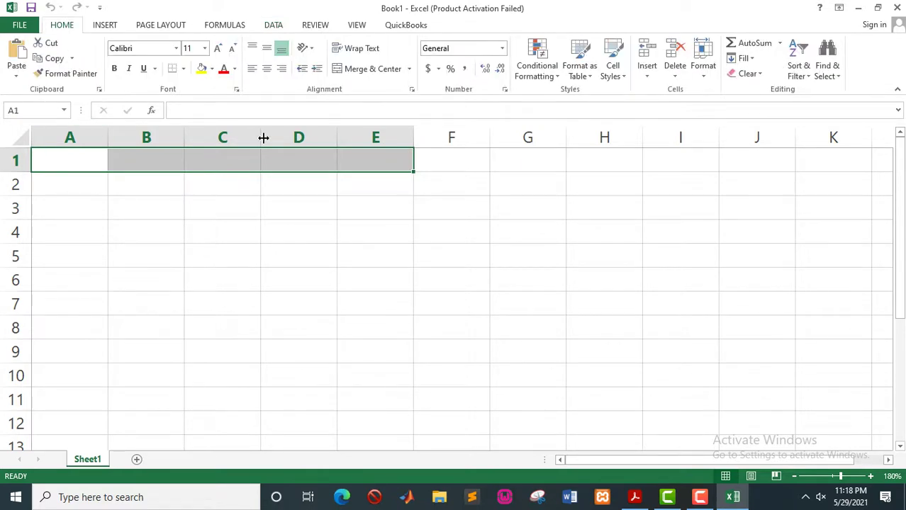
pyautogui.click(348, 74)
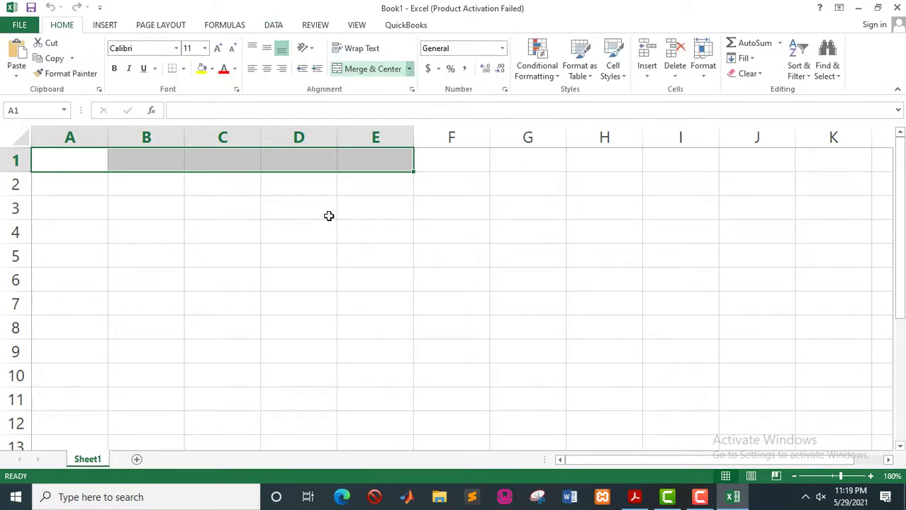
# Step: Enter the title SALES ANALYSIS in the merged cell of row 1 and make it bold
pyautogui.write('SALES ANALYSIS')
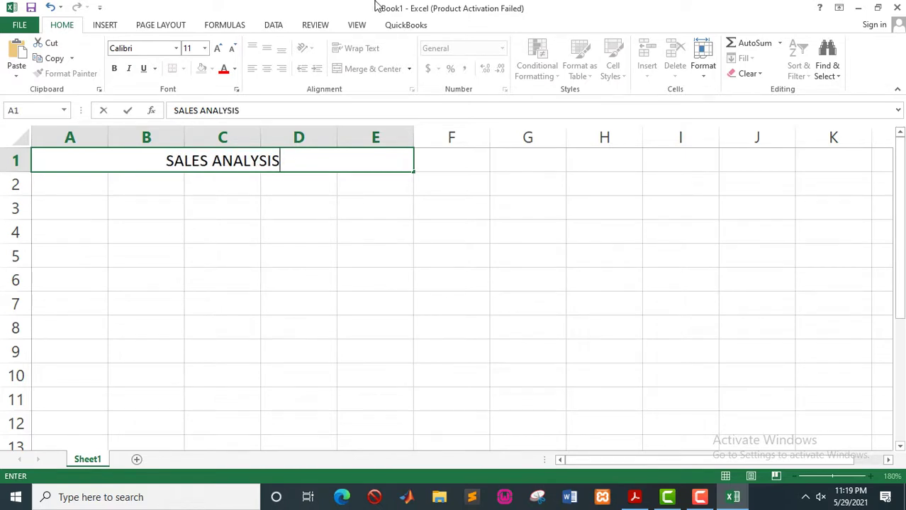
pyautogui.click(214, 184)
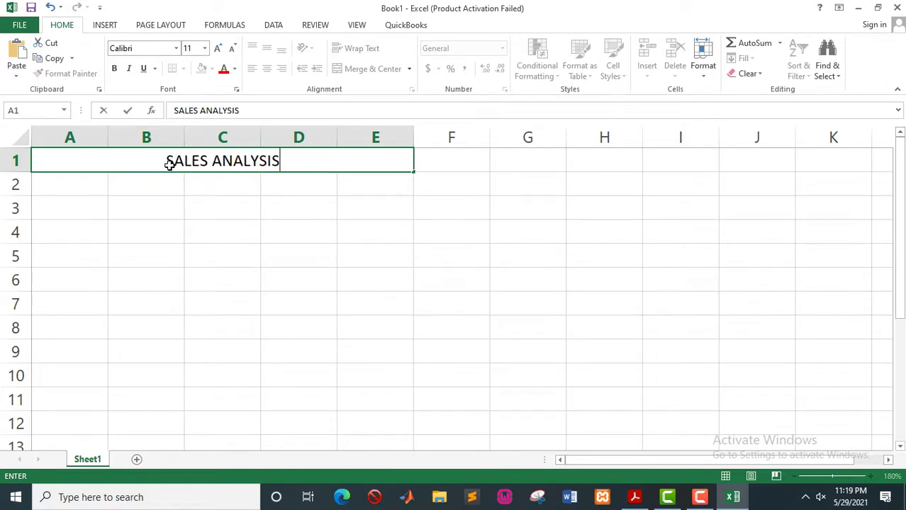
pyautogui.click(130, 155)
pyautogui.click(115, 68)
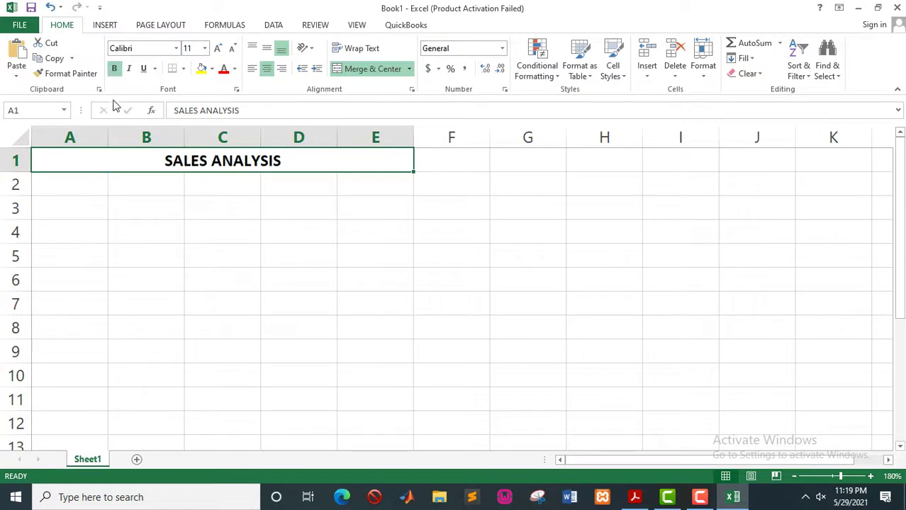
# Step: Enter the column headings ITEM in cell A3 and VALUE in cell B3
pyautogui.moveTo(49, 184); pyautogui.dragTo(439, 183)
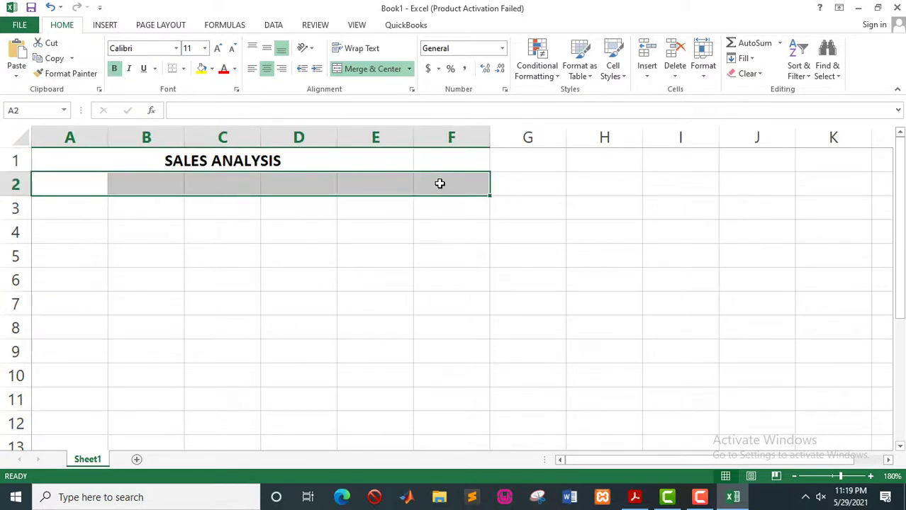
pyautogui.click(91, 208)
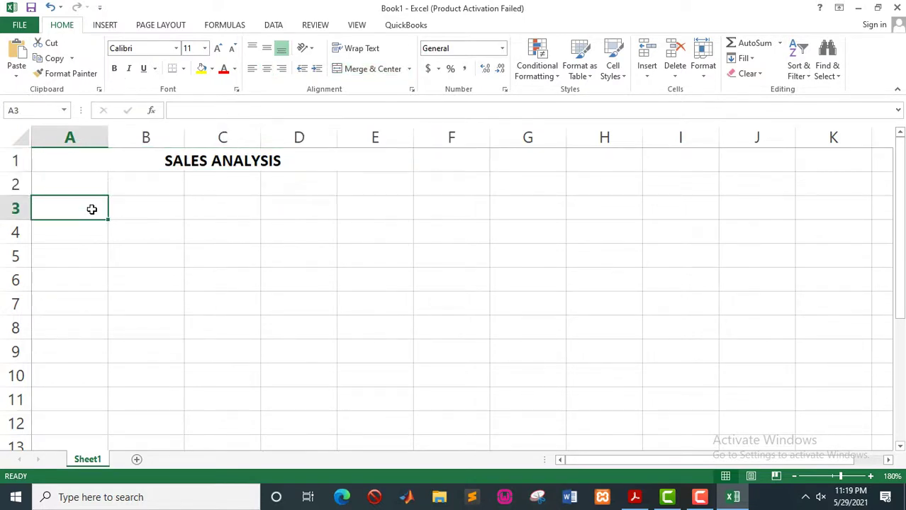
pyautogui.write('ITEM')
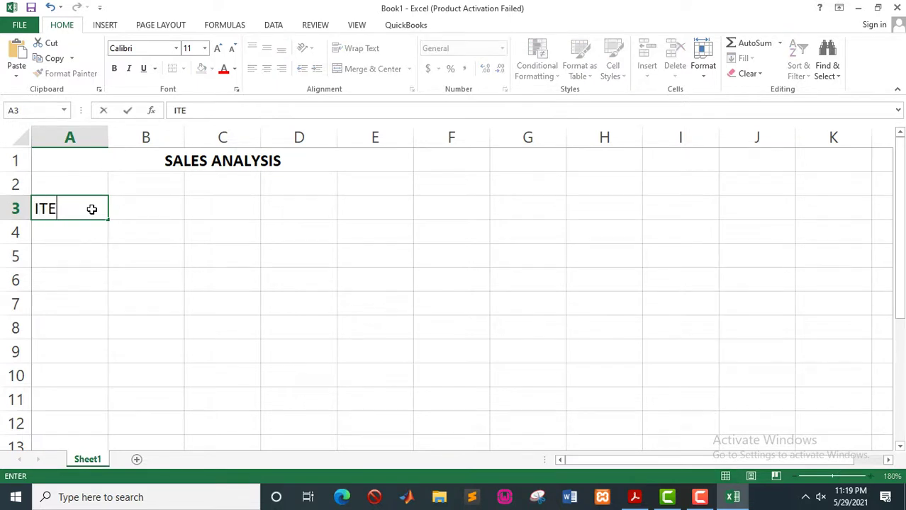
pyautogui.click(144, 209)
pyautogui.write('VALUE')
pyautogui.click(142, 257)
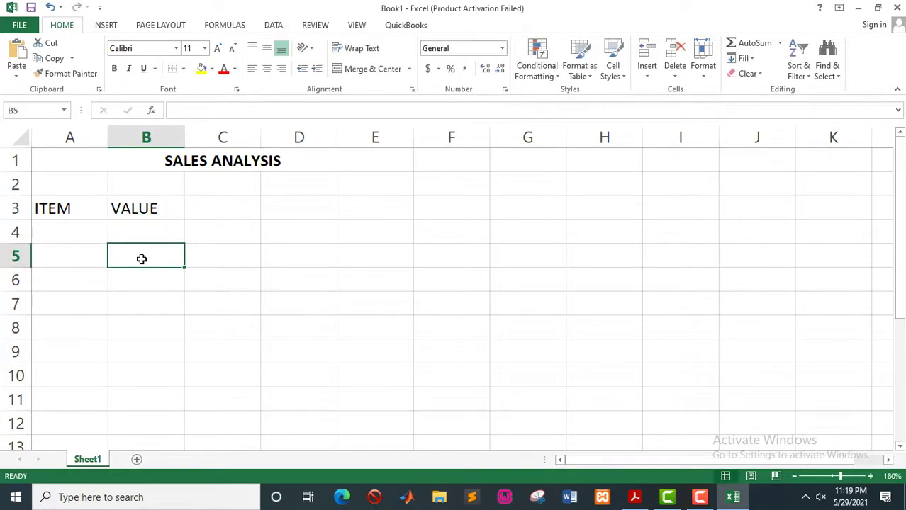
# Step: Check the drug's unit cost in the PDF guide, return to Excel and enter Unit cost in A4 with 86000 in B4
pyautogui.hotkey('alt', 'Tab')
pyautogui.moveTo(136, 173); pyautogui.dragTo(350, 236)
pyautogui.click(357, 236)
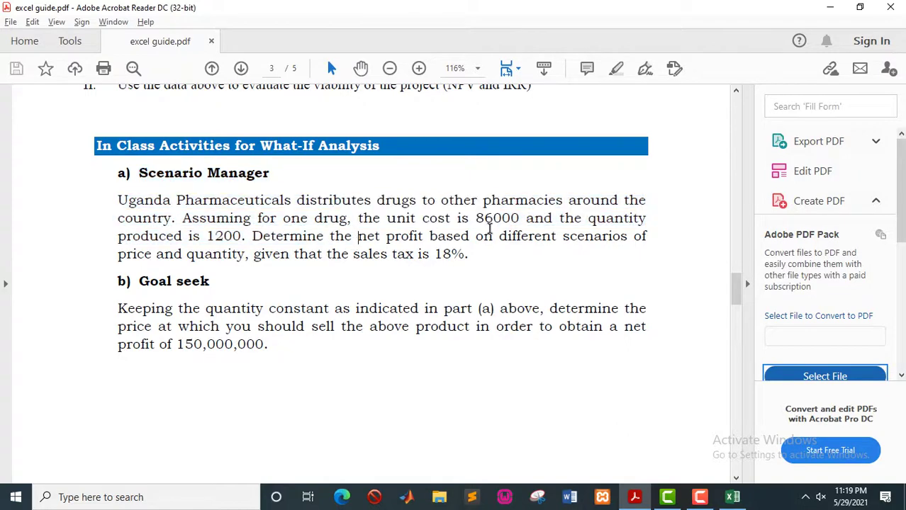
pyautogui.moveTo(474, 219); pyautogui.dragTo(517, 219)
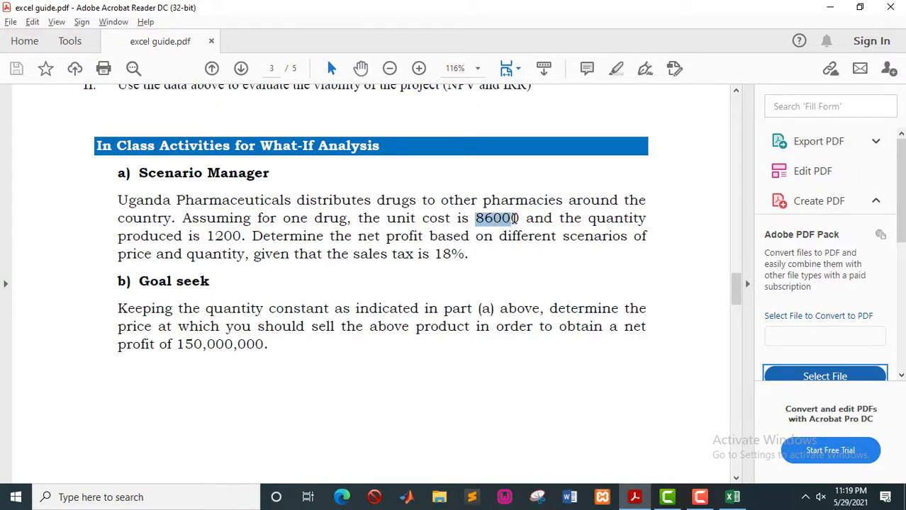
pyautogui.hotkey('alt', 'Tab')
pyautogui.click(83, 236)
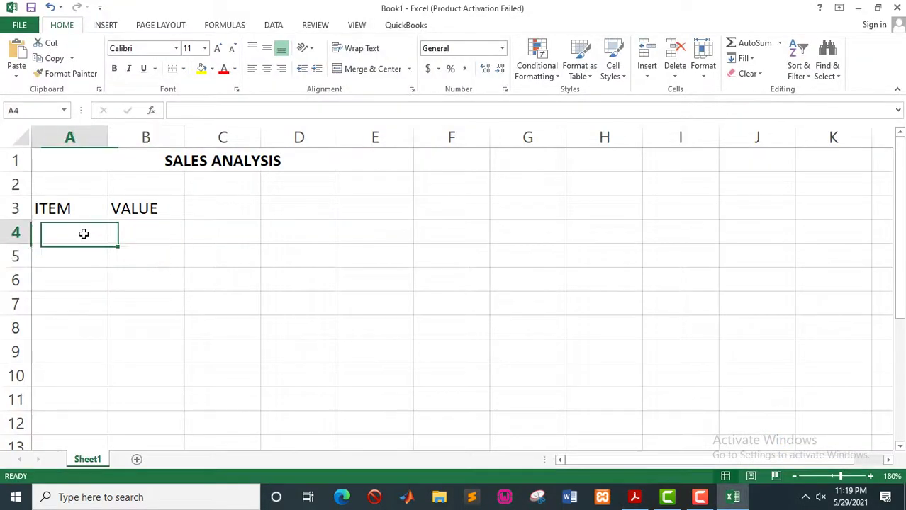
pyautogui.write('U')
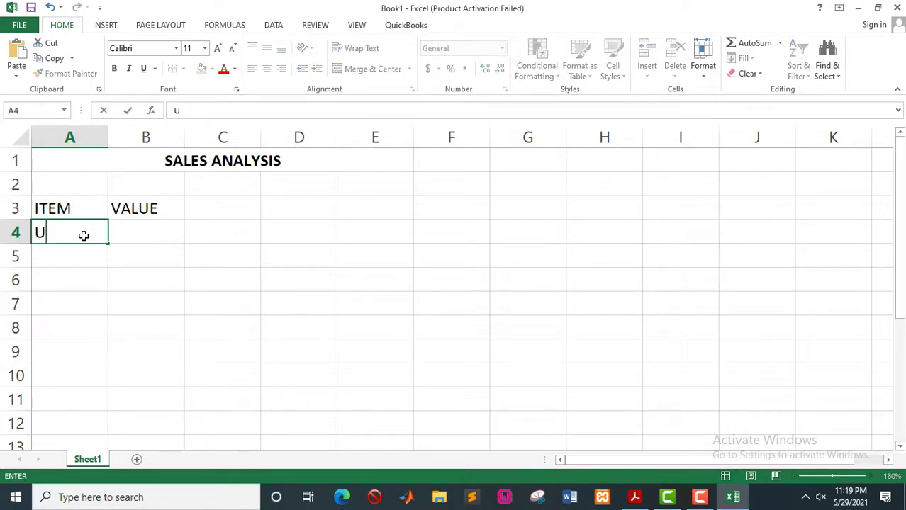
pyautogui.write('nit cost')
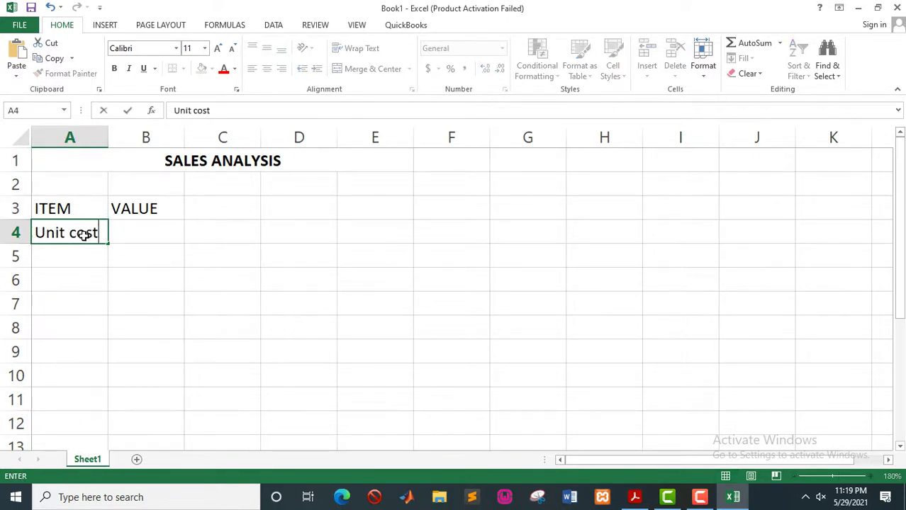
pyautogui.press('Tab')
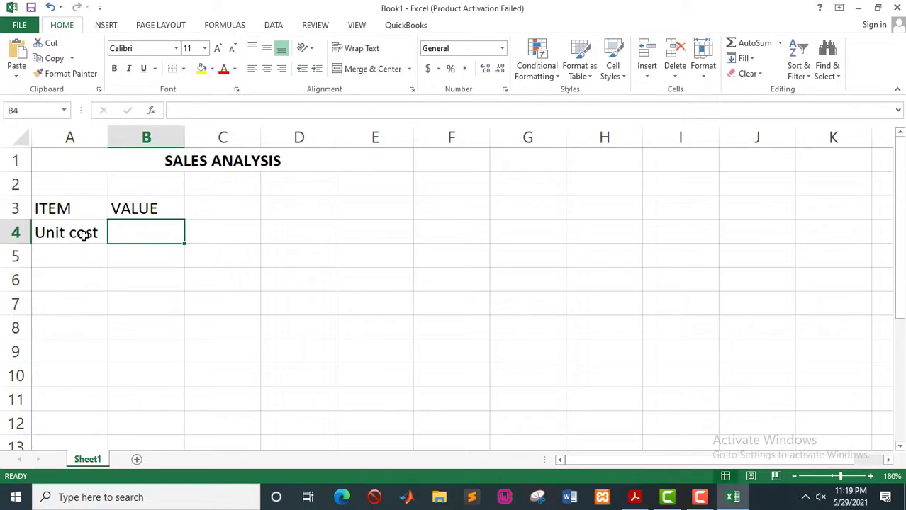
pyautogui.write('8')
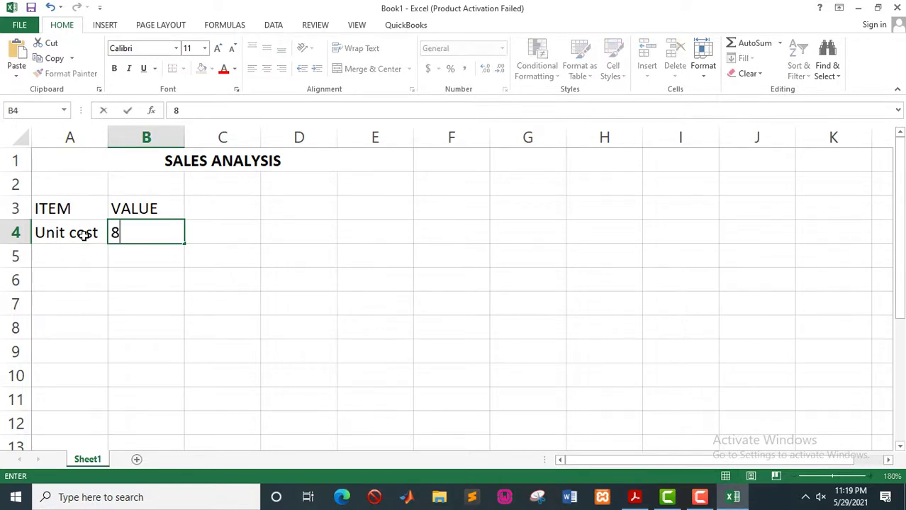
pyautogui.write('6000')
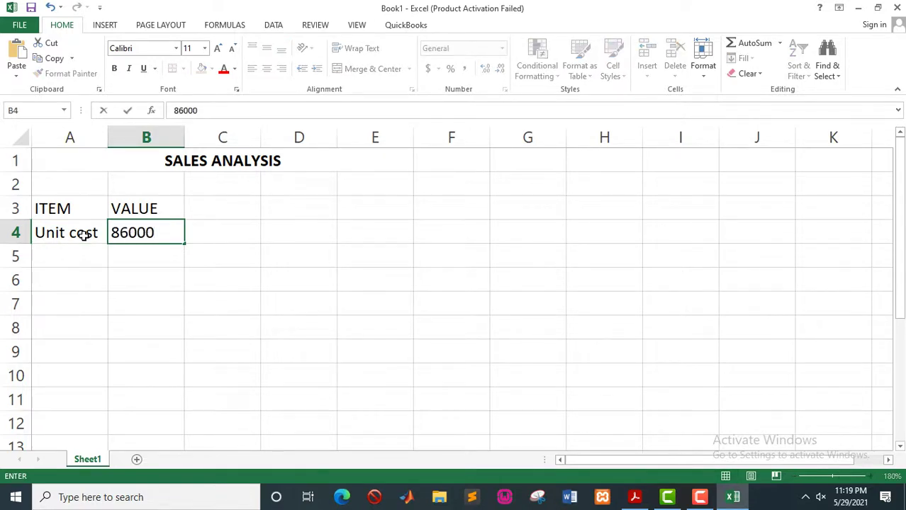
pyautogui.press('Tab')
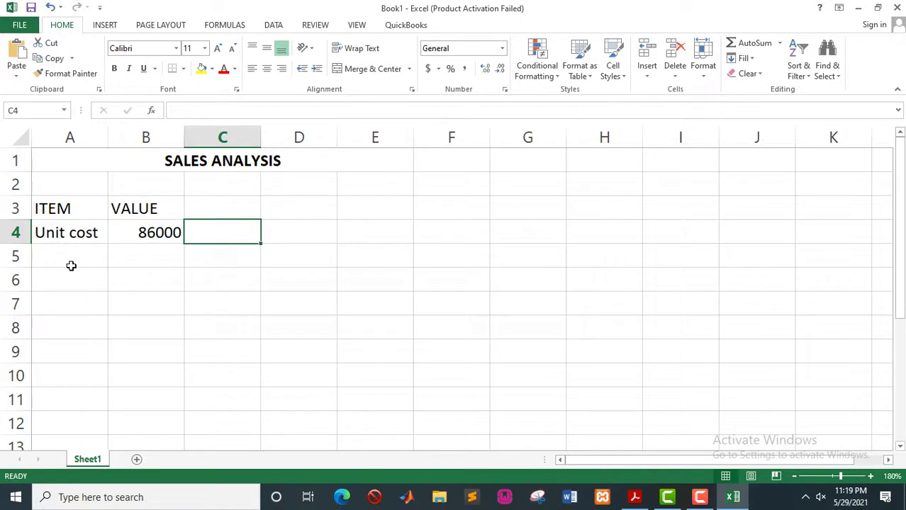
# Step: Add a quantity row with the label QTY in A5 and the value 1200 in B5
pyautogui.click(70, 266)
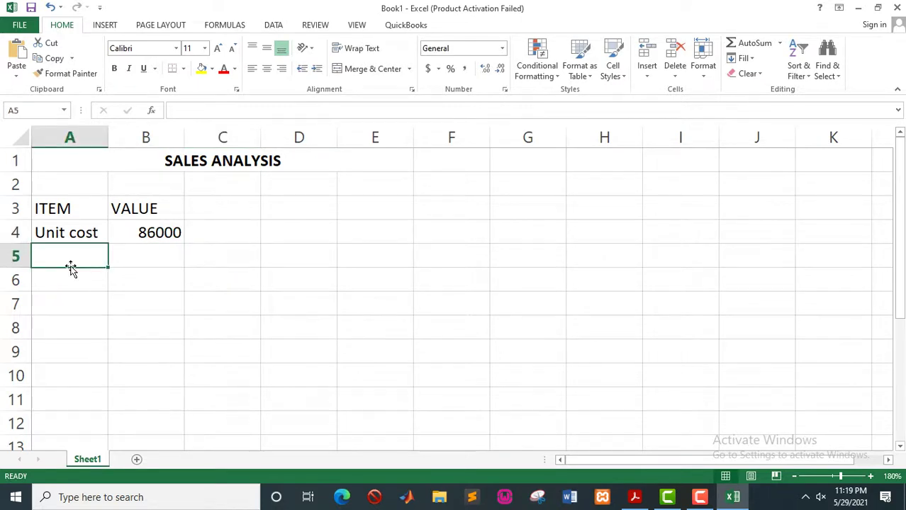
pyautogui.write('QTY')
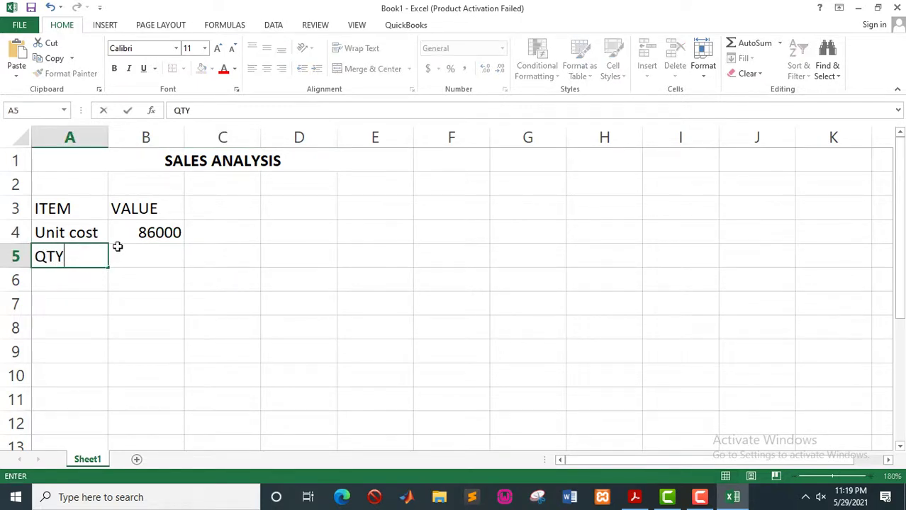
pyautogui.click(138, 257)
pyautogui.write('12')
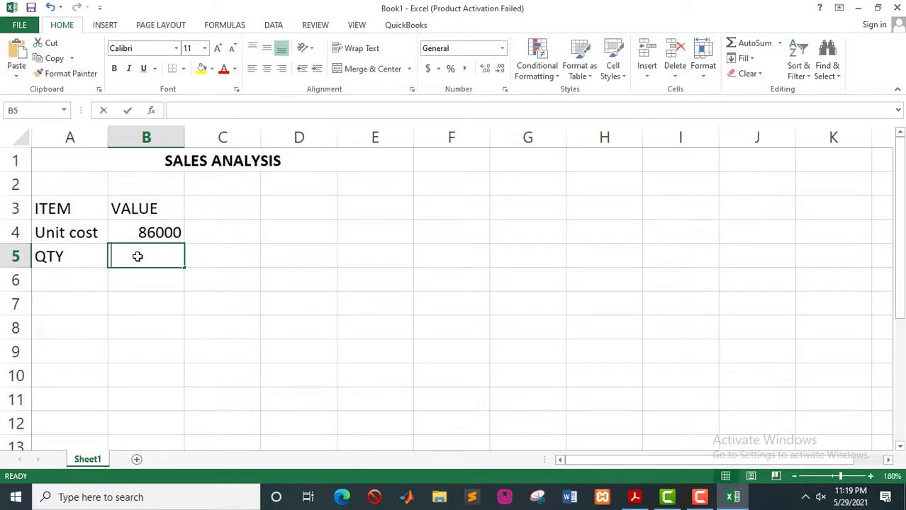
pyautogui.write('00')
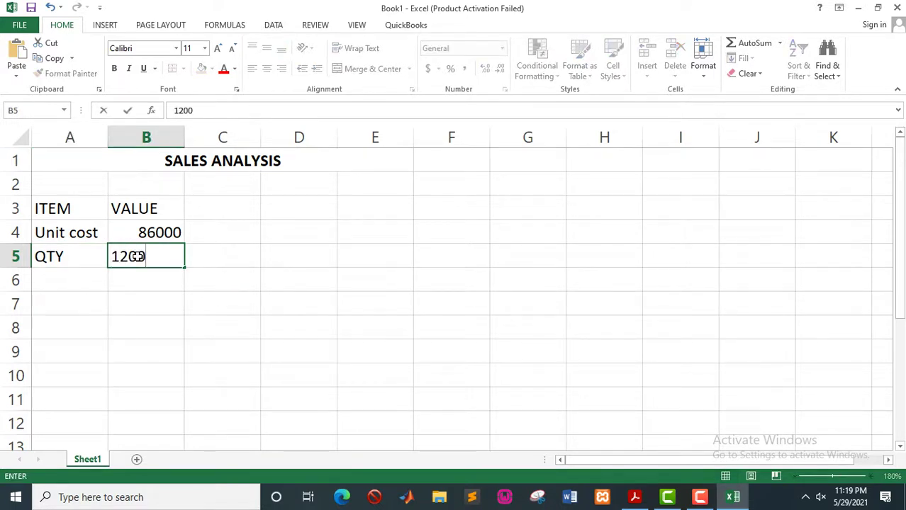
pyautogui.click(95, 294)
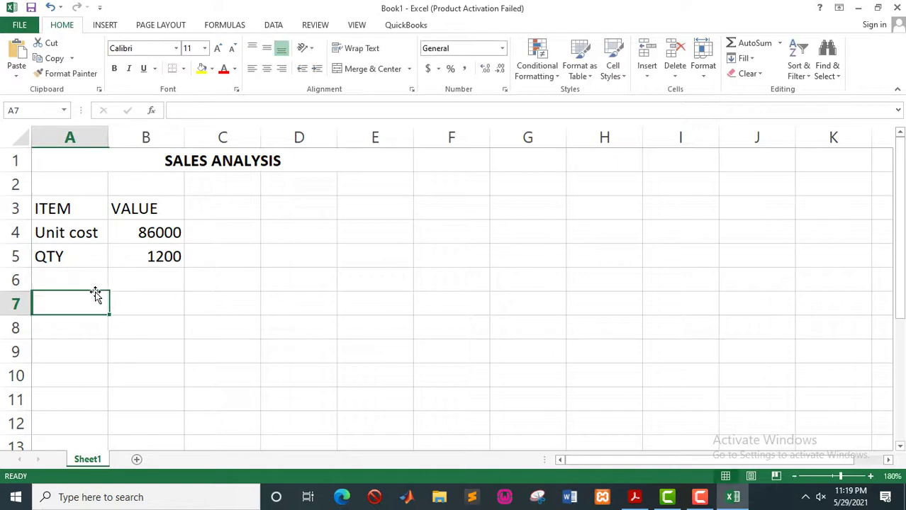
# Step: Add the label TT SALES in A6 and calculate total sales in B6 with the formula =B4*B5
pyautogui.click(73, 277)
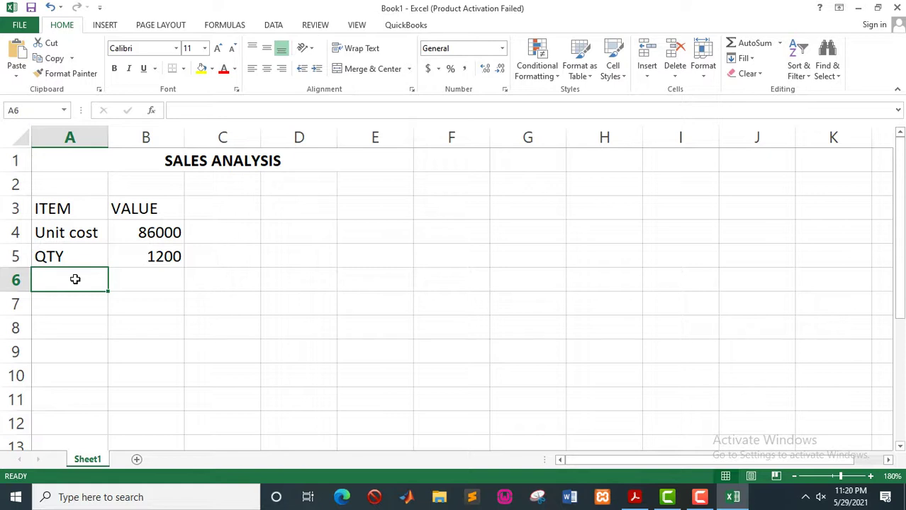
pyautogui.moveTo(61, 210); pyautogui.dragTo(163, 258)
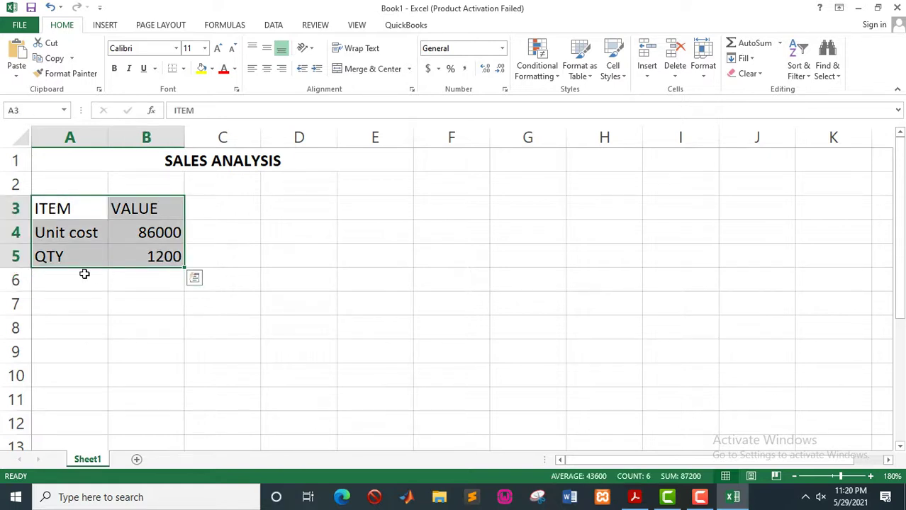
pyautogui.click(58, 278)
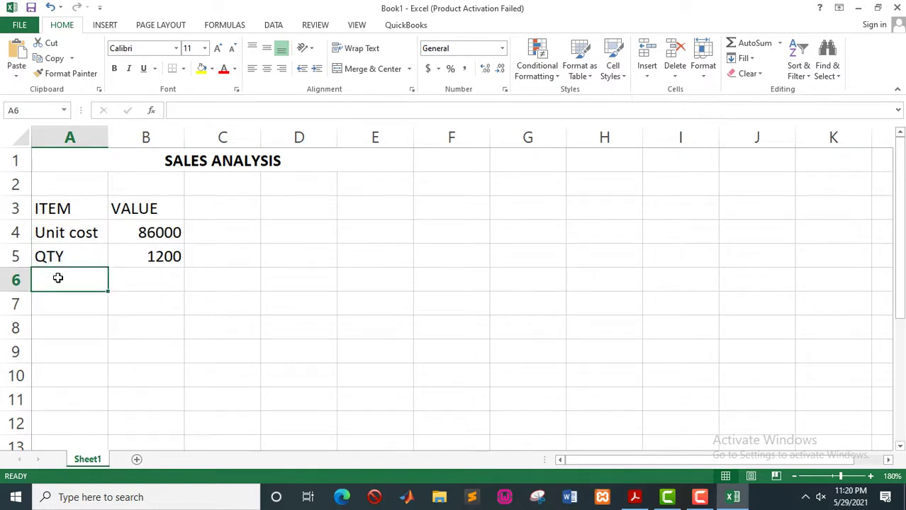
pyautogui.write('TT SALES')
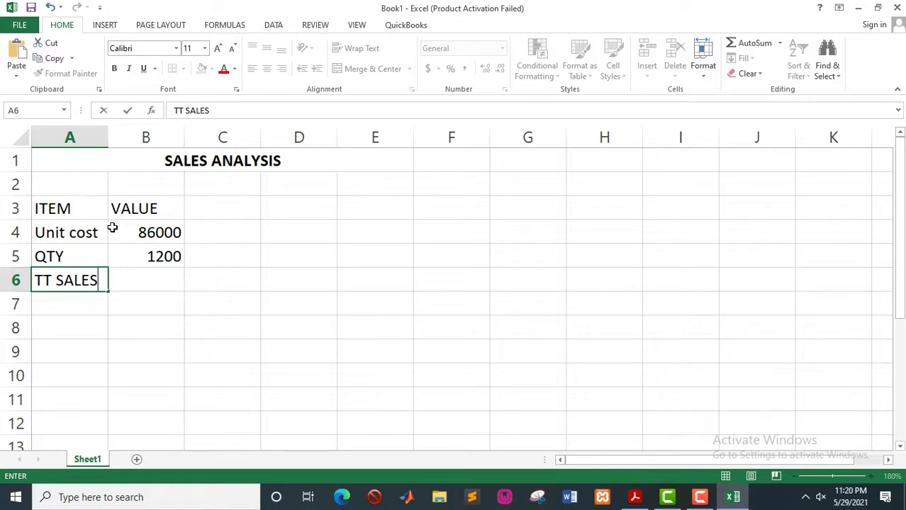
pyautogui.click(149, 277)
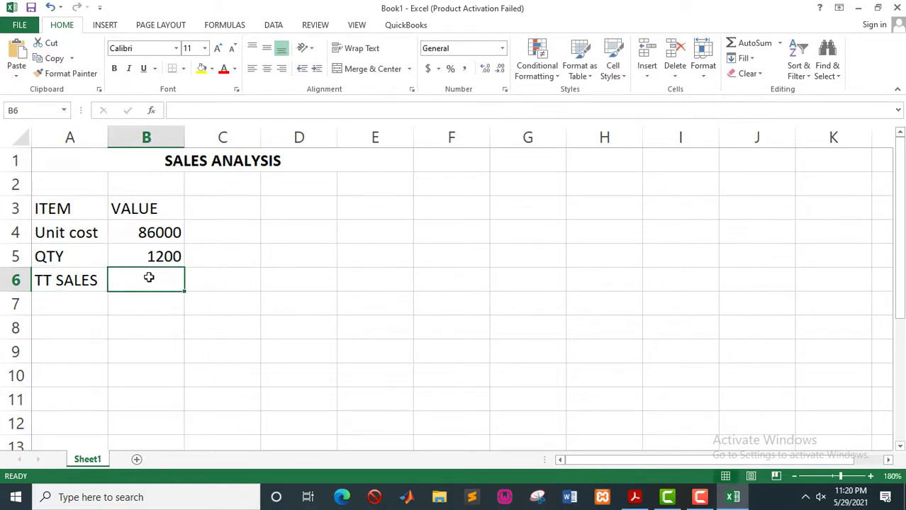
pyautogui.write('=')
pyautogui.click(147, 236)
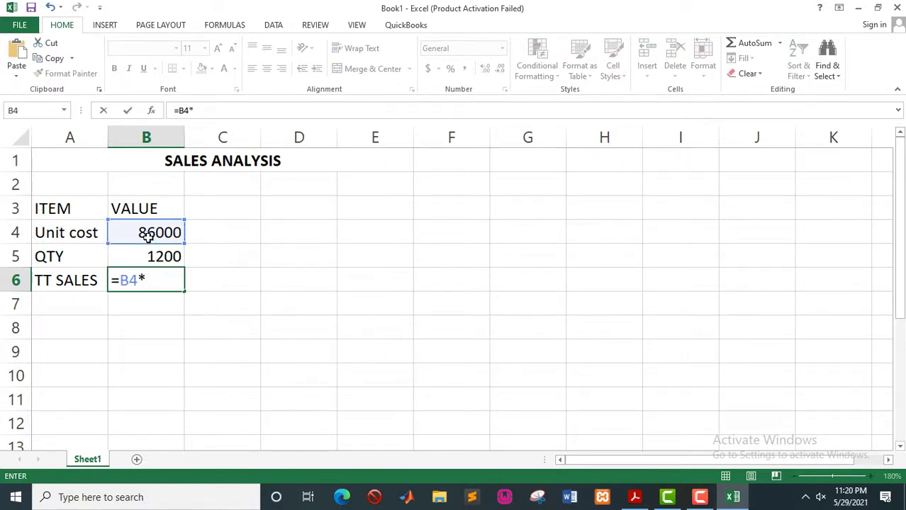
pyautogui.click(145, 256)
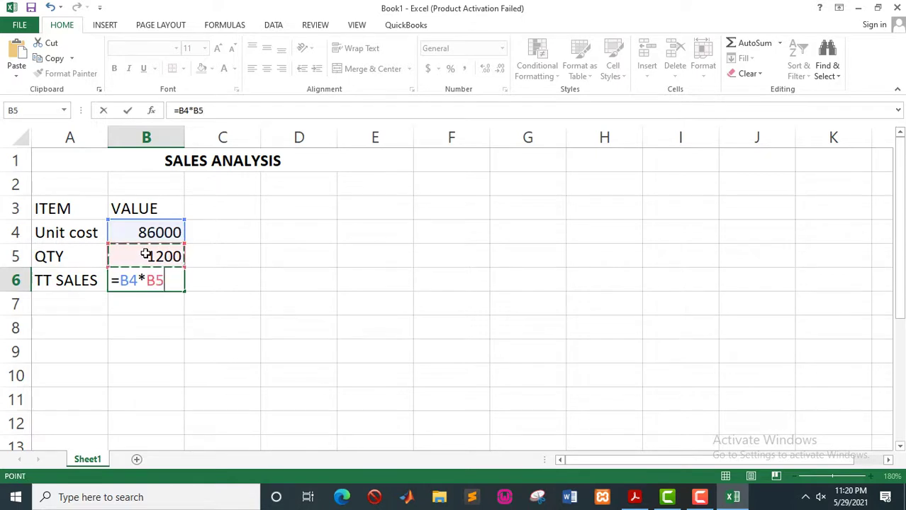
pyautogui.press('Return')
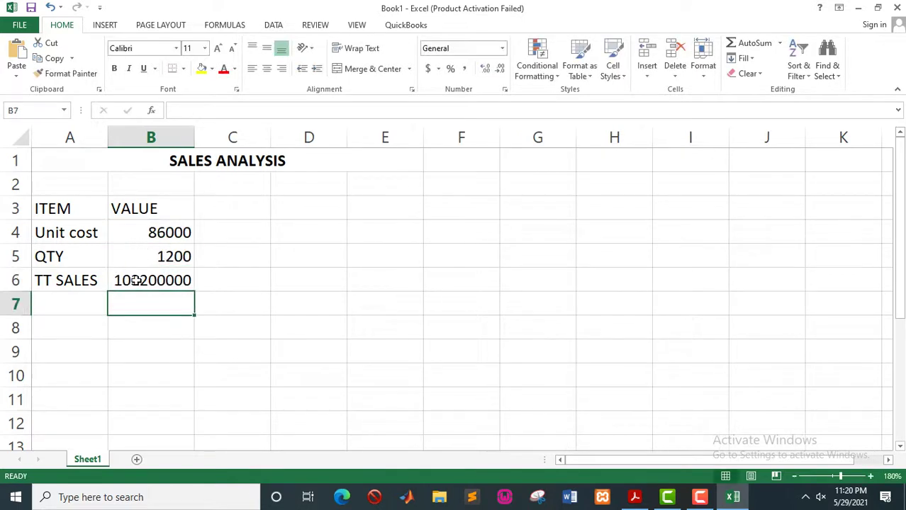
# Step: Format the unit cost in B4 as Currency with the UGX symbol and 0 decimal places
pyautogui.click(153, 235)
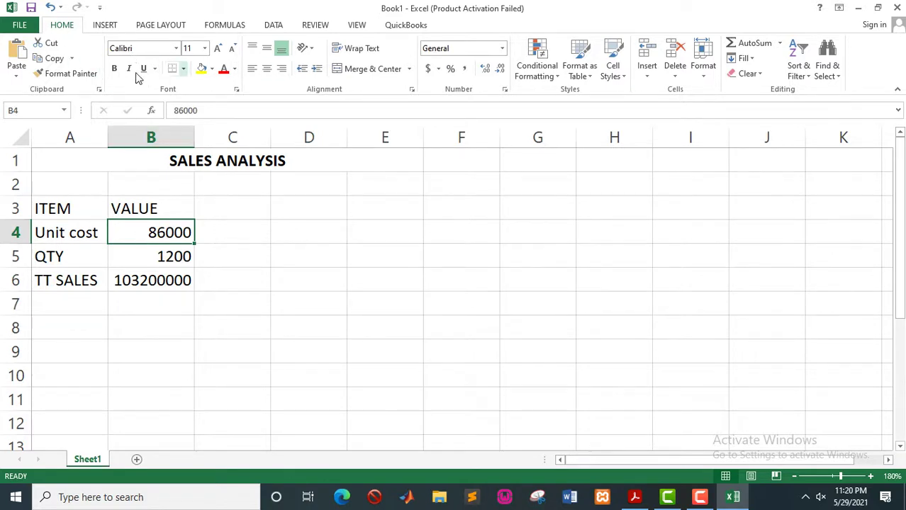
pyautogui.click(505, 90)
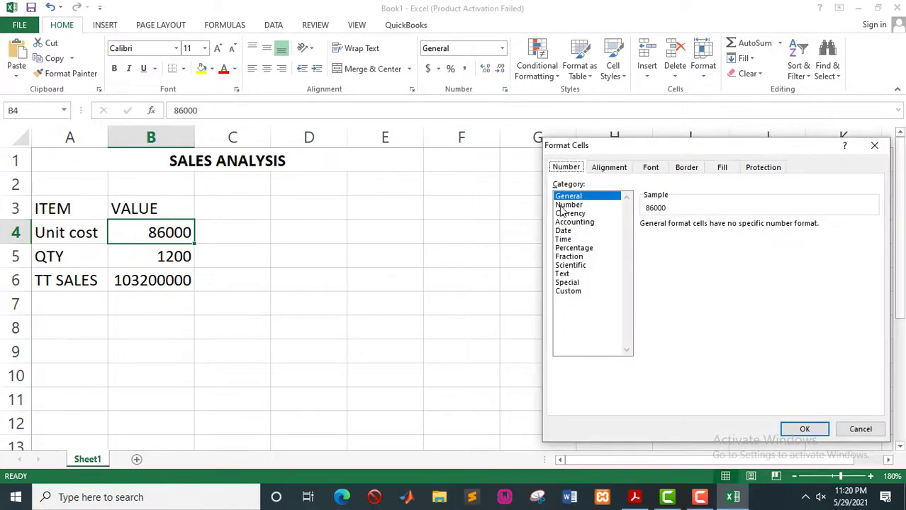
pyautogui.click(568, 214)
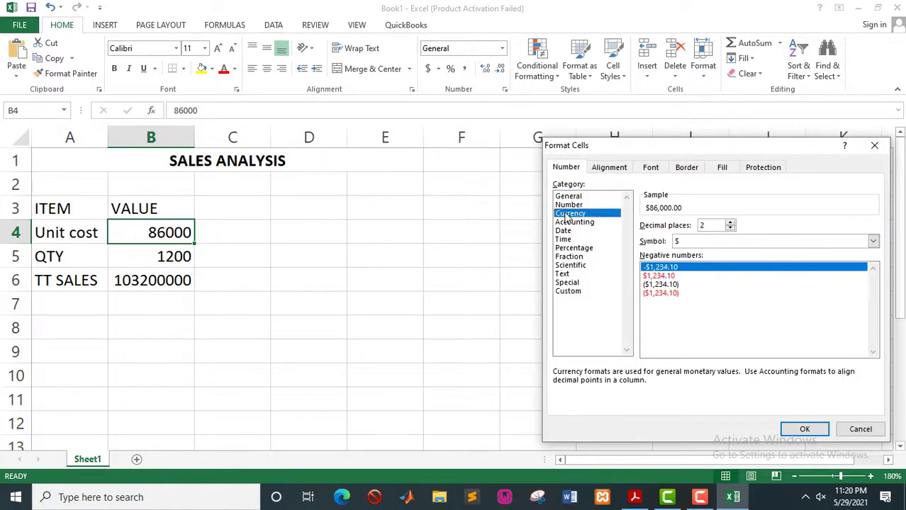
pyautogui.click(708, 244)
pyautogui.press('u')
pyautogui.press('g')
pyautogui.press('x')
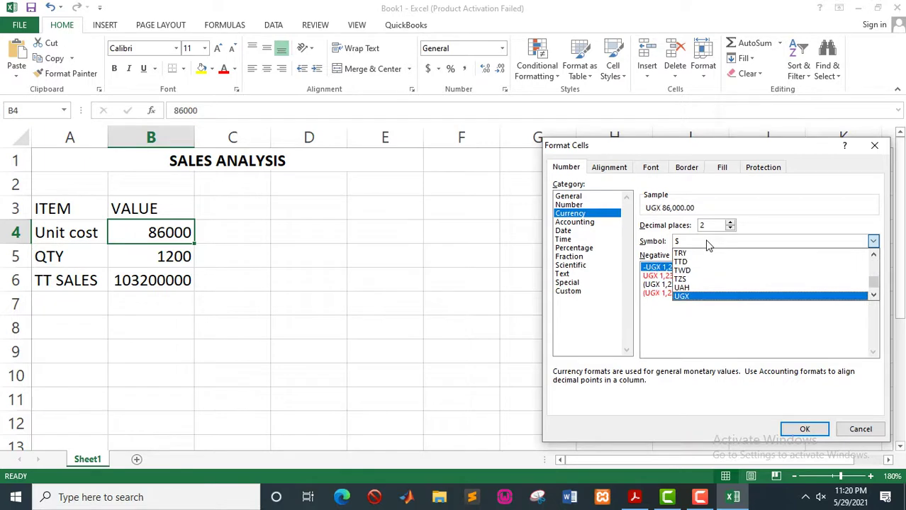
pyautogui.click(693, 297)
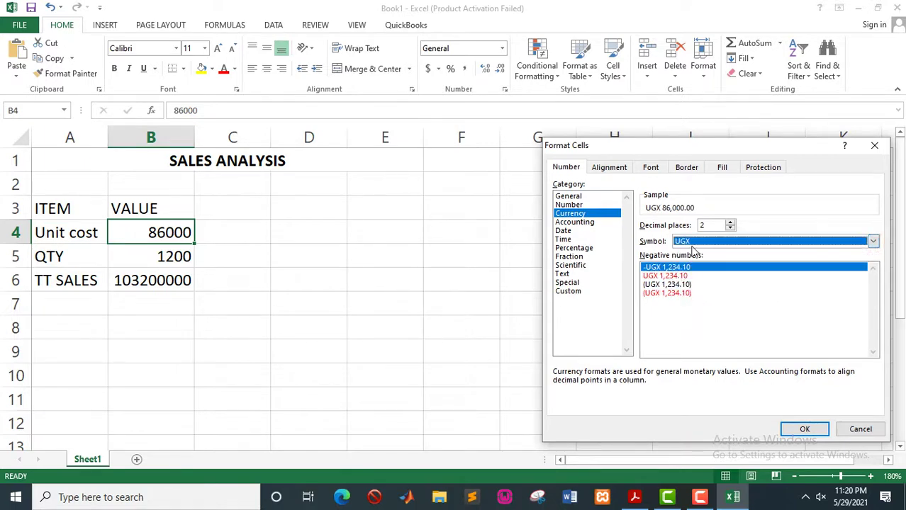
pyautogui.doubleClick(731, 229)
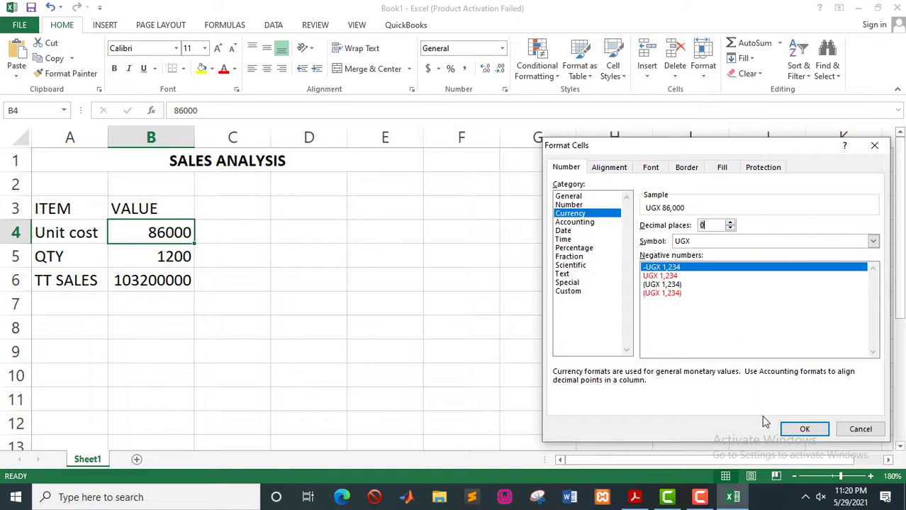
pyautogui.click(804, 430)
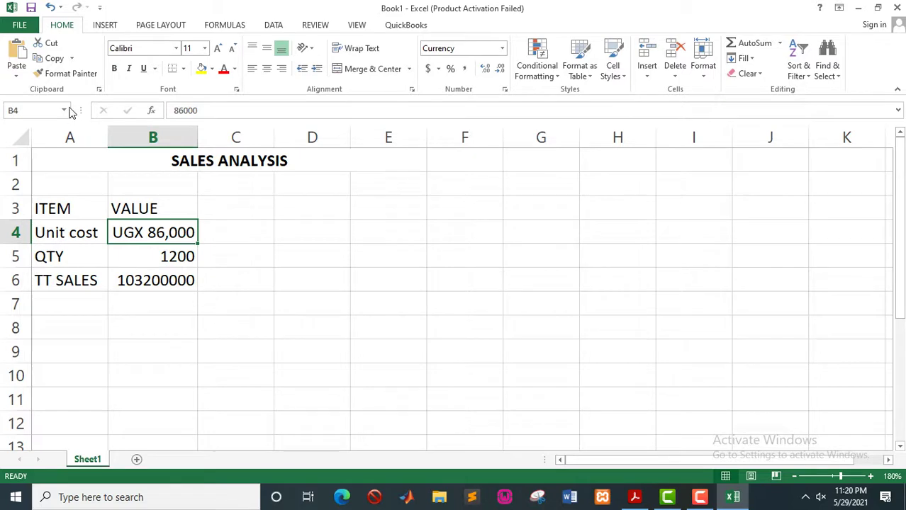
# Step: Copy the currency format of B4 to the total sales cell B6 with Format Painter
pyautogui.click(70, 76)
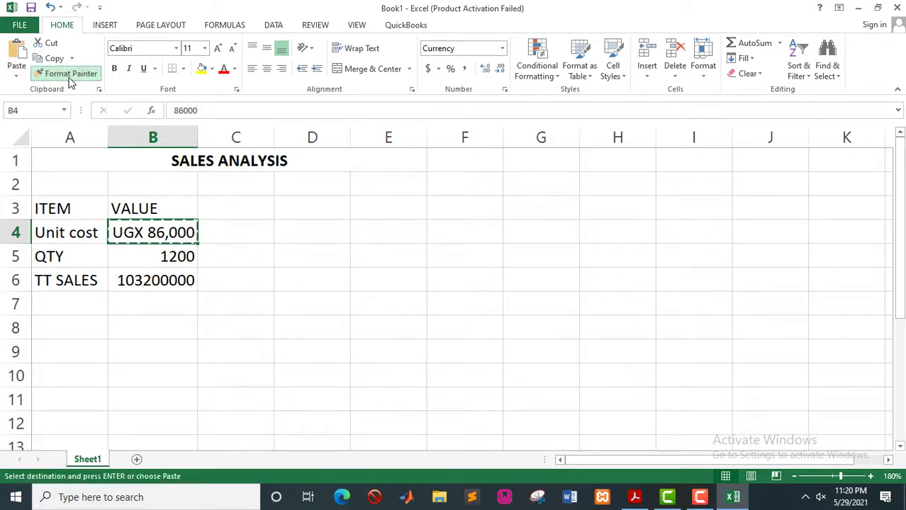
pyautogui.click(147, 280)
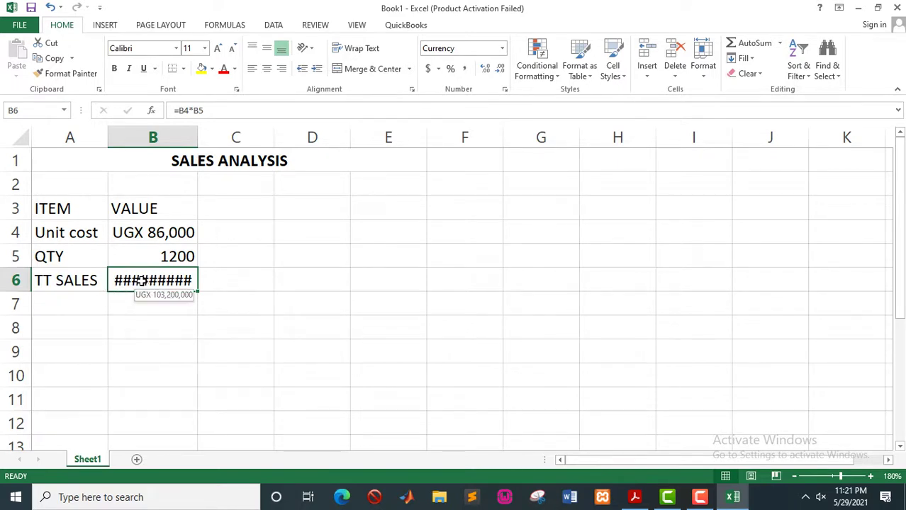
# Step: Autofit column B to its contents and enter the label TAX(18%) in A7
pyautogui.doubleClick(195, 140)
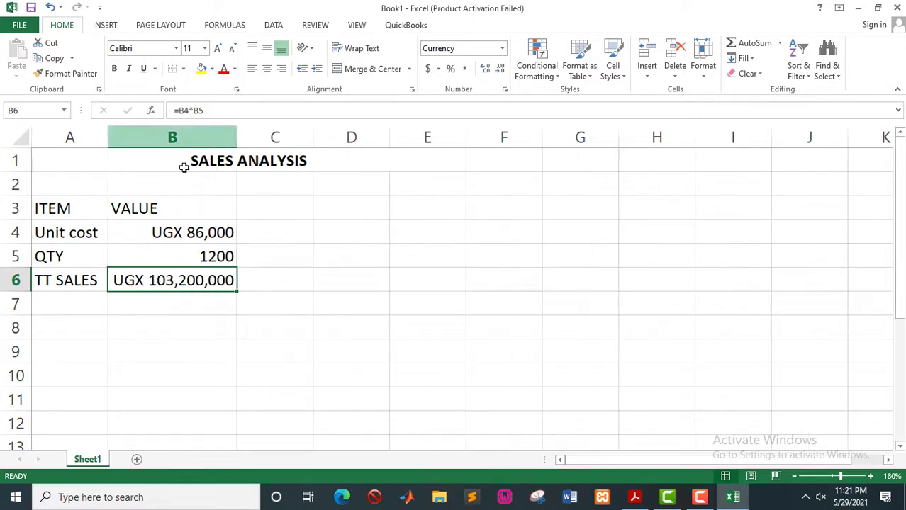
pyautogui.click(71, 304)
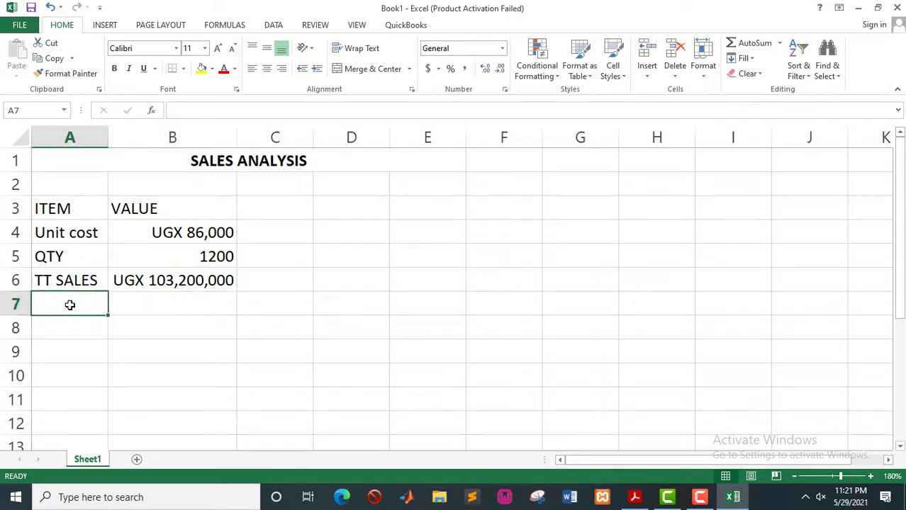
pyautogui.write('TAX')
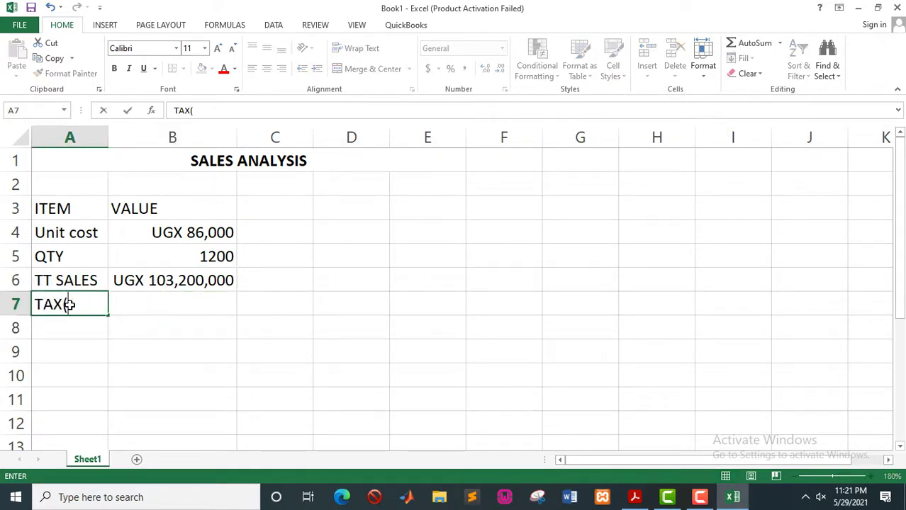
pyautogui.write('(18%)')
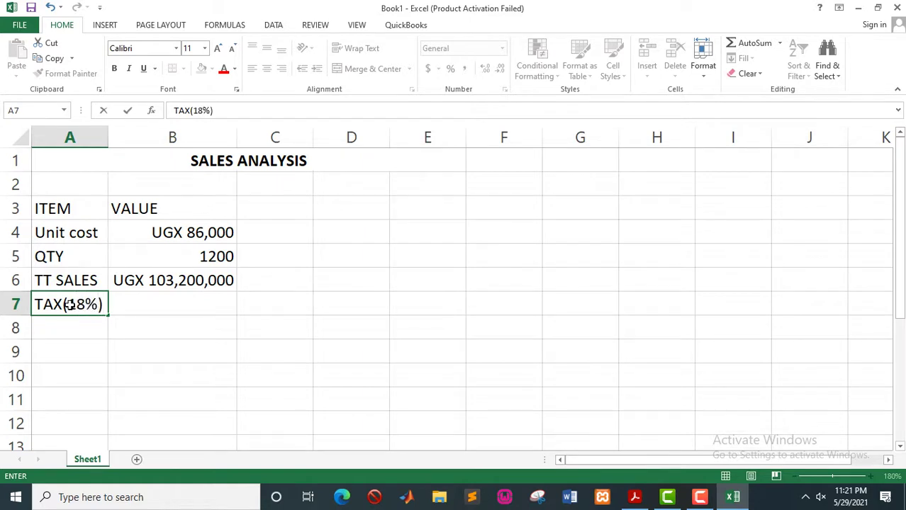
# Step: Calculate the tax on total sales in B7 with the formula =B6*18%
pyautogui.click(173, 285)
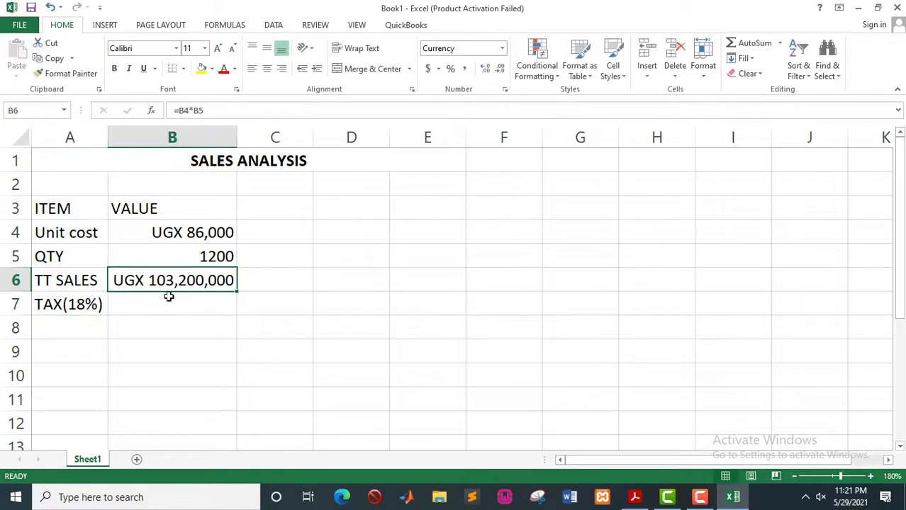
pyautogui.click(166, 306)
pyautogui.write('=')
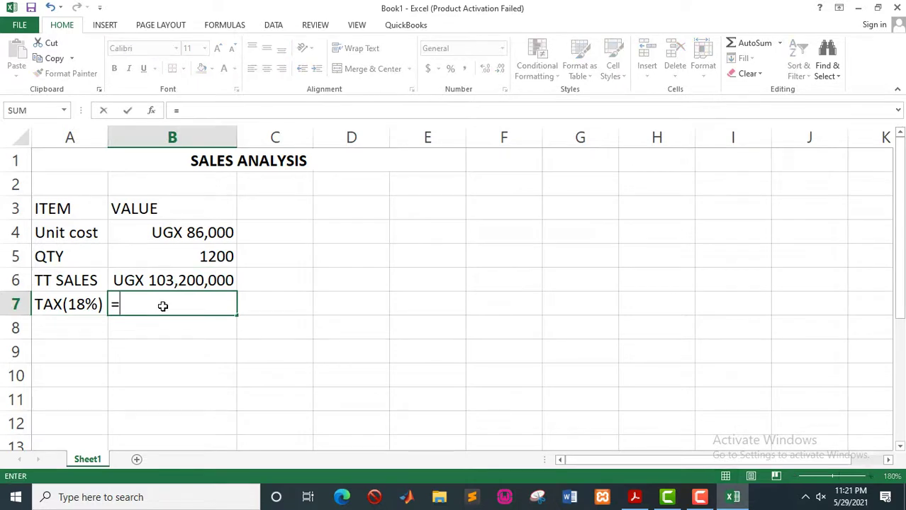
pyautogui.click(163, 280)
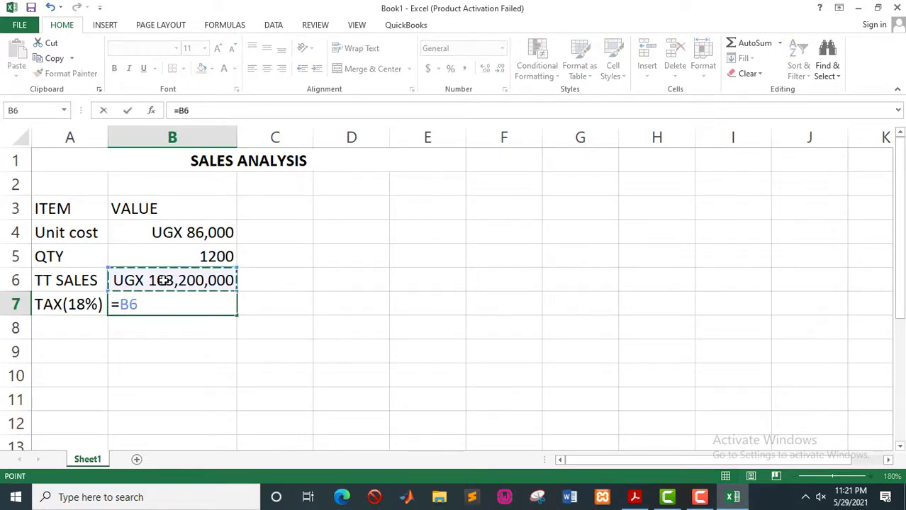
pyautogui.write('*18%')
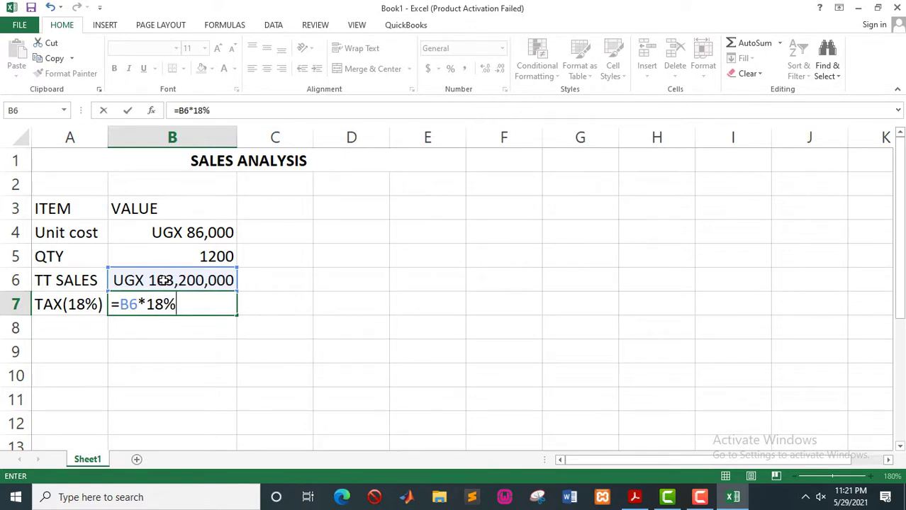
pyautogui.press('Return')
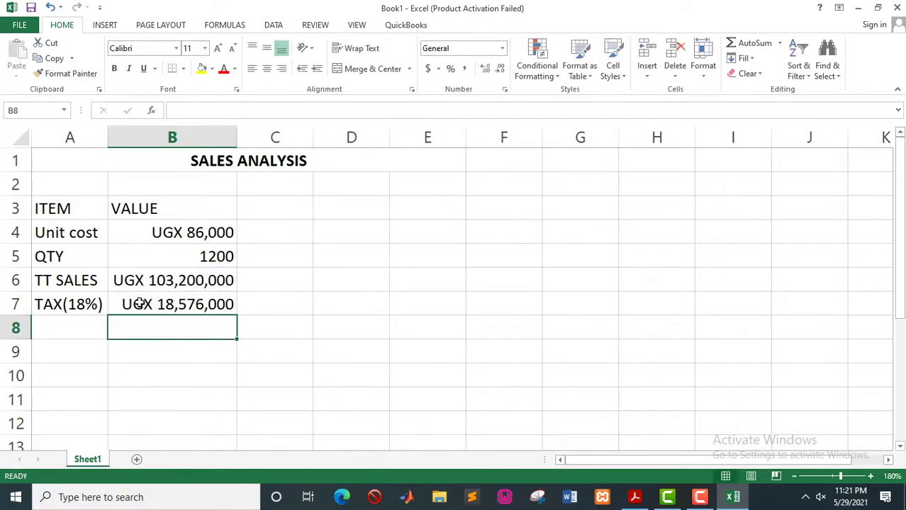
# Step: Enter the label NET SALES in A8 and widen column A slightly to fit it
pyautogui.click(57, 331)
pyautogui.write('NET SALES')
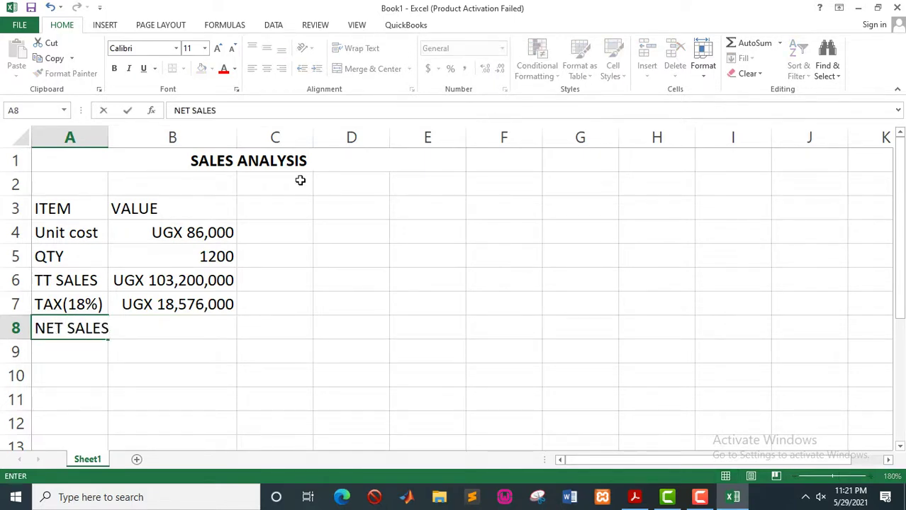
pyautogui.click(176, 295)
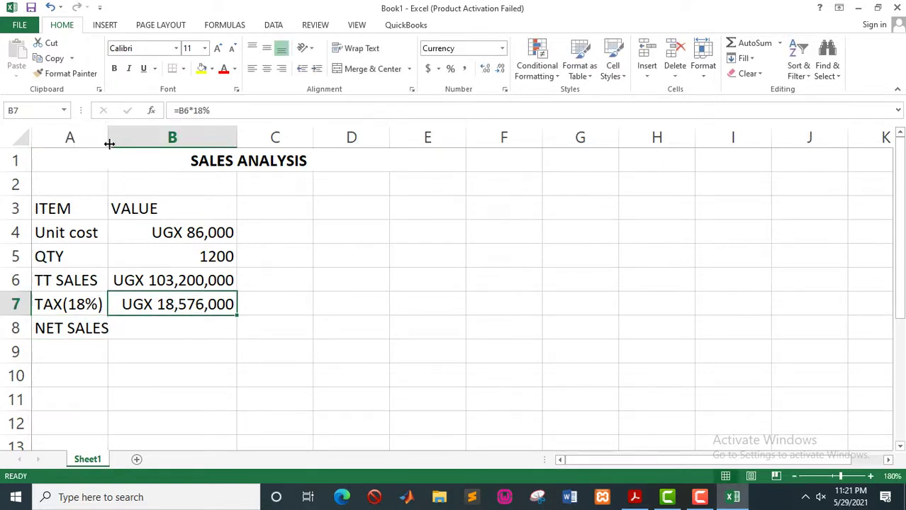
pyautogui.moveTo(108, 135); pyautogui.dragTo(116, 135)
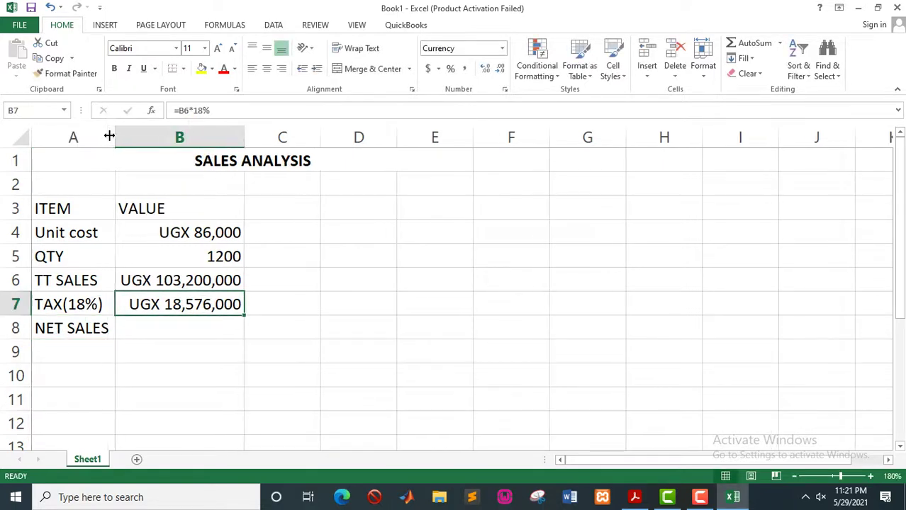
# Step: Calculate net sales in B8 by subtracting tax from total sales with the formula =B6-B7
pyautogui.click(151, 328)
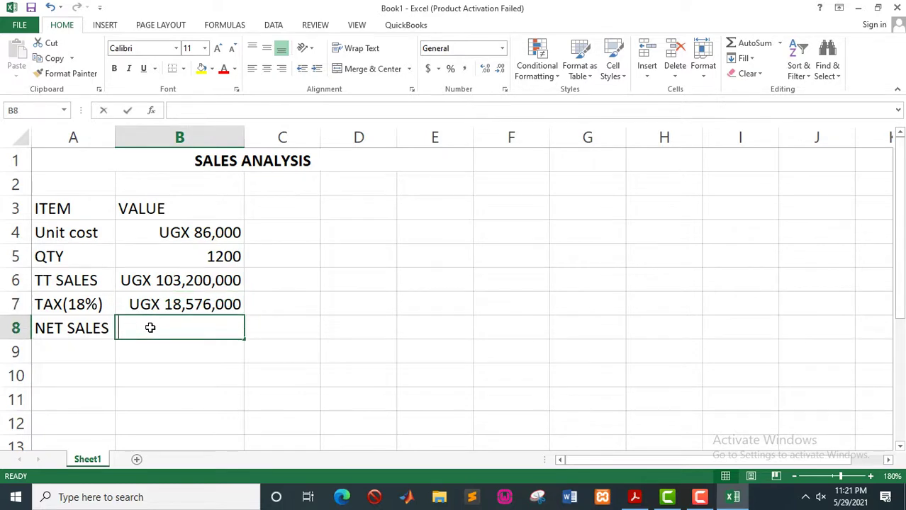
pyautogui.write('=')
pyautogui.click(149, 284)
pyautogui.write('-')
pyautogui.click(151, 299)
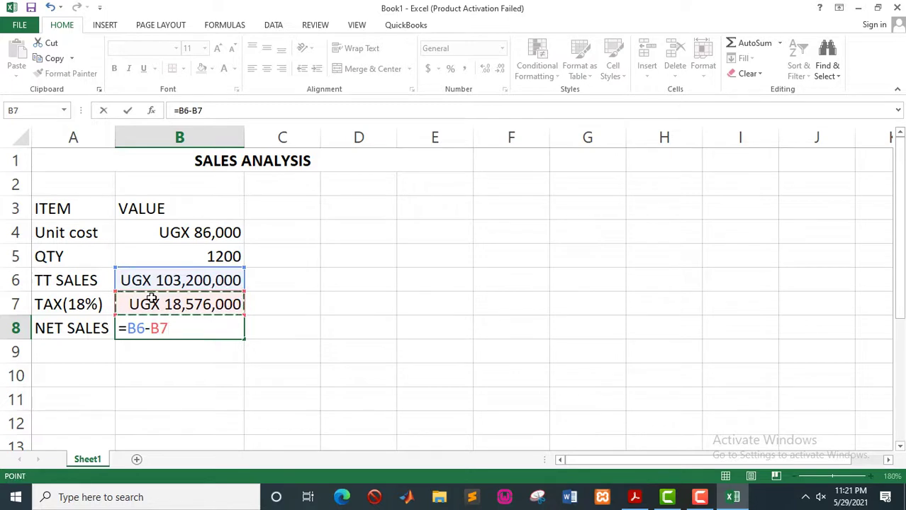
pyautogui.press('Return')
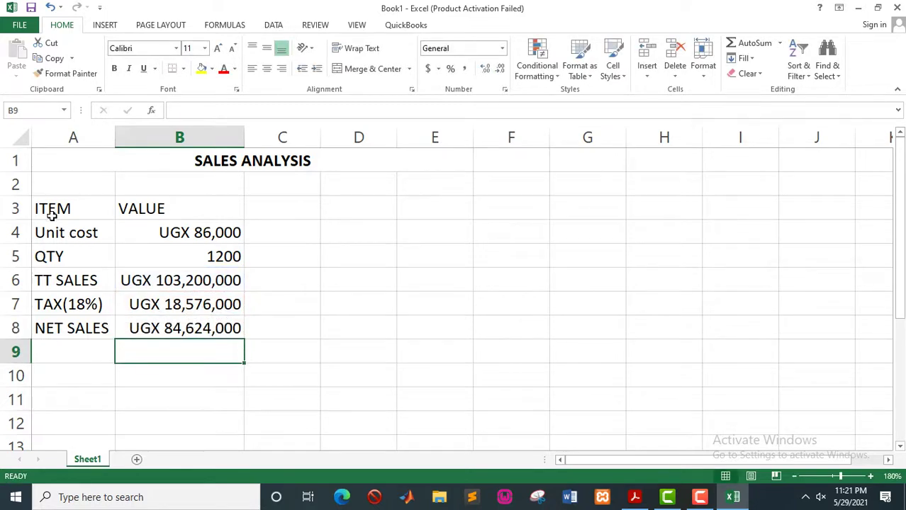
# Step: Apply All Borders to the sales table in A3:B8
pyautogui.moveTo(48, 209); pyautogui.dragTo(182, 328)
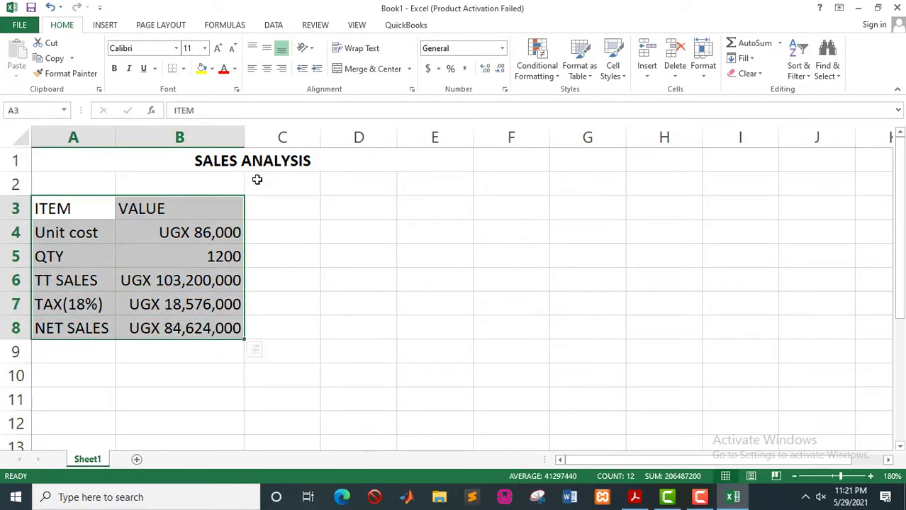
pyautogui.click(184, 68)
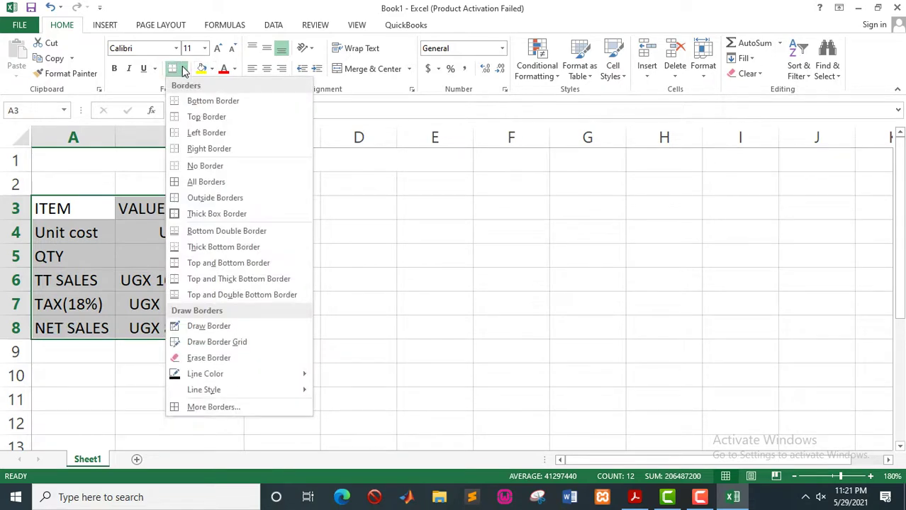
pyautogui.click(191, 182)
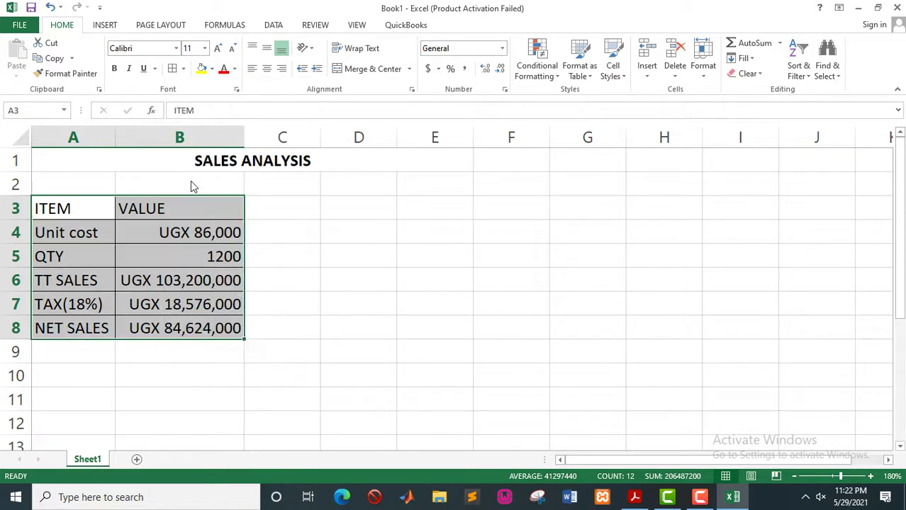
# Step: Make the table headings ITEM and VALUE in A3:B3 bold
pyautogui.click(173, 205)
pyautogui.moveTo(42, 206); pyautogui.dragTo(205, 206)
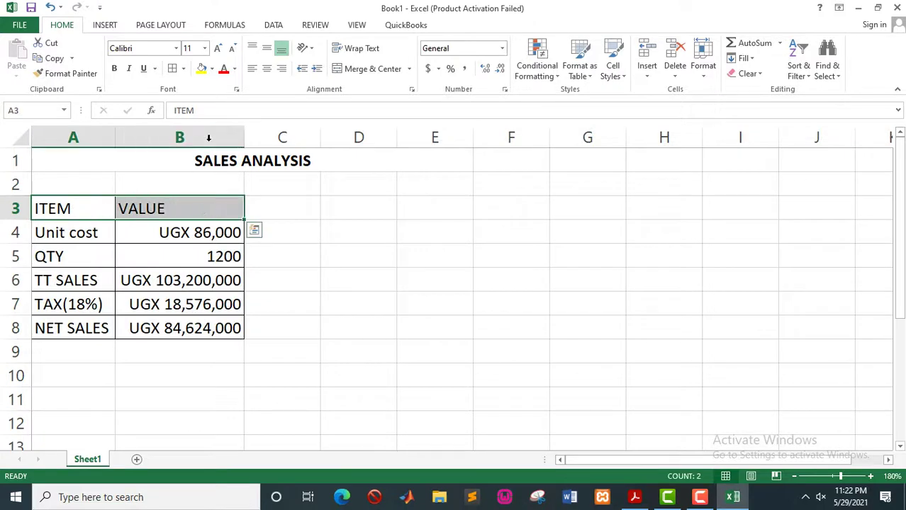
pyautogui.click(114, 68)
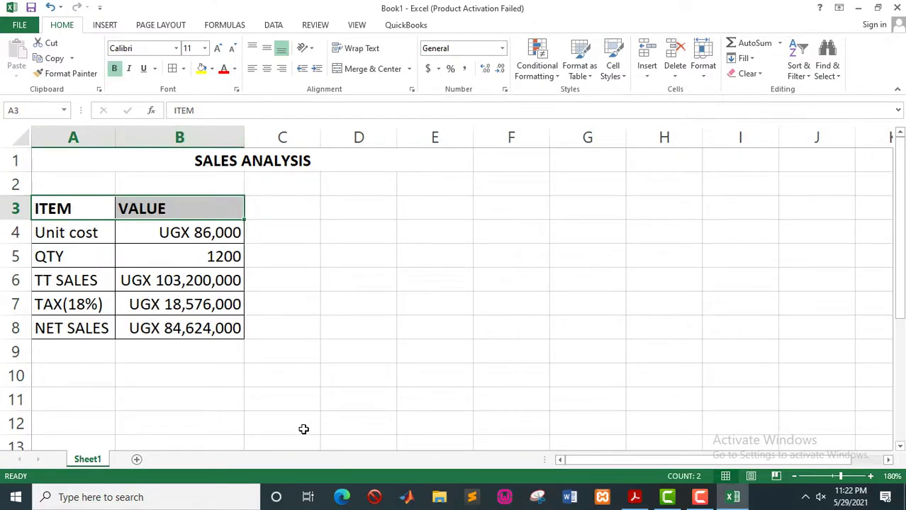
# Step: Check the exercise heading in the PDF guide, return to Excel and rename Sheet1 as "Scenario manager"
pyautogui.hotkey('alt', 'Tab')
pyautogui.moveTo(274, 176); pyautogui.dragTo(106, 176)
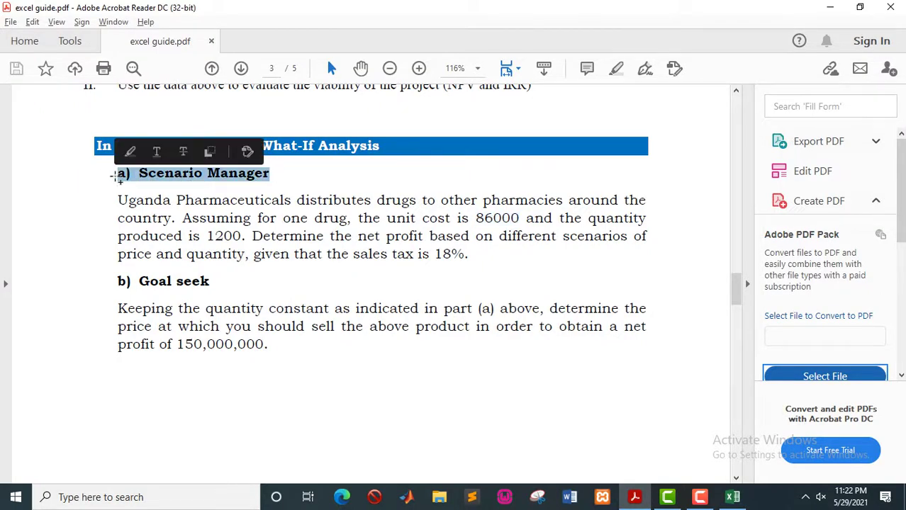
pyautogui.click(143, 179)
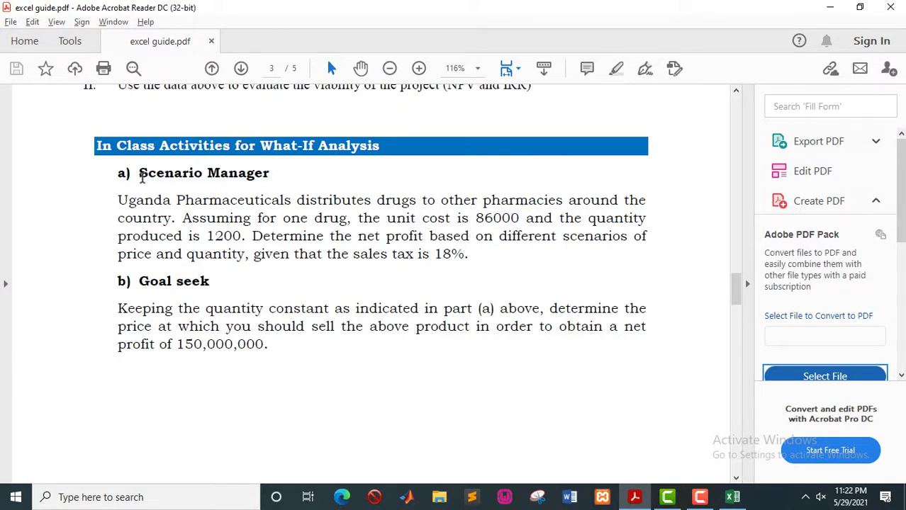
pyautogui.hotkey('alt', 'Tab')
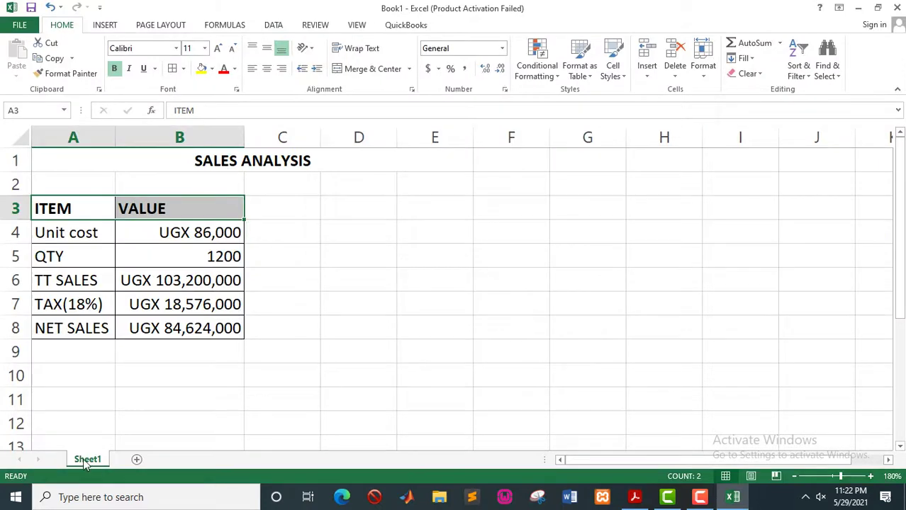
pyautogui.doubleClick(86, 460)
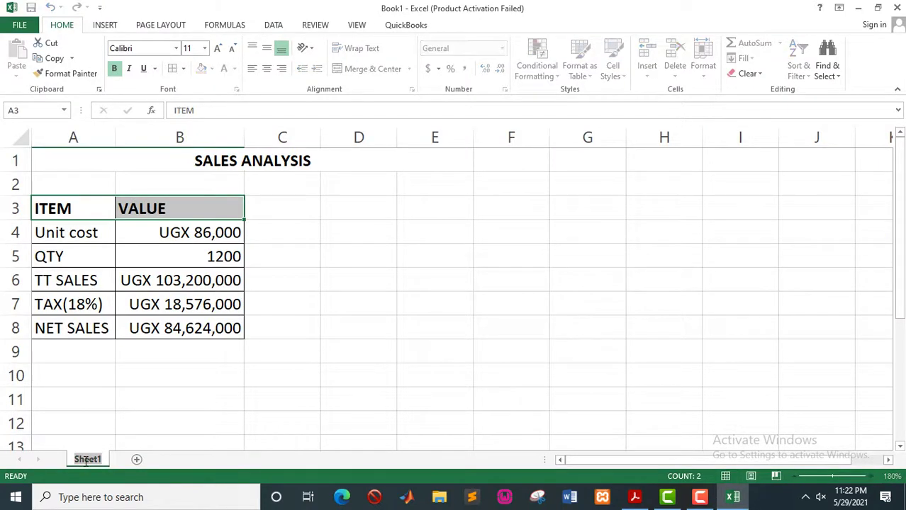
pyautogui.write('Scena')
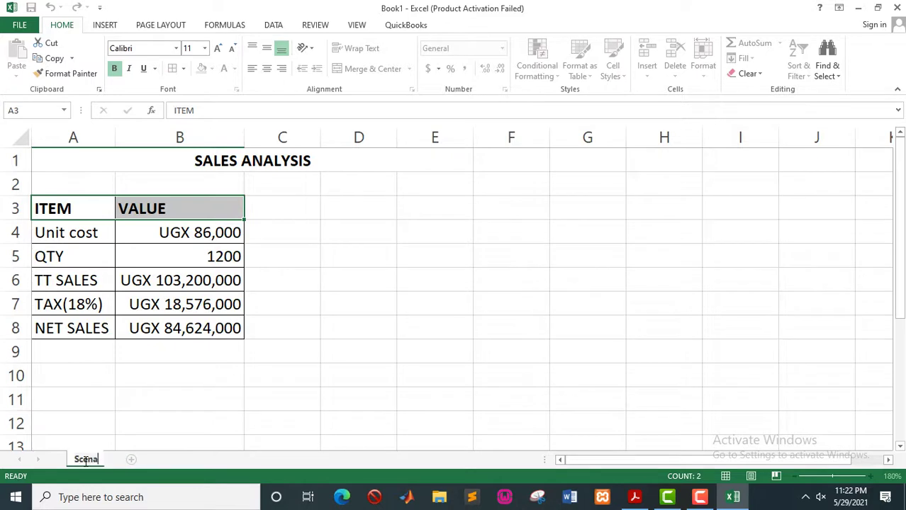
pyautogui.write('rio manager')
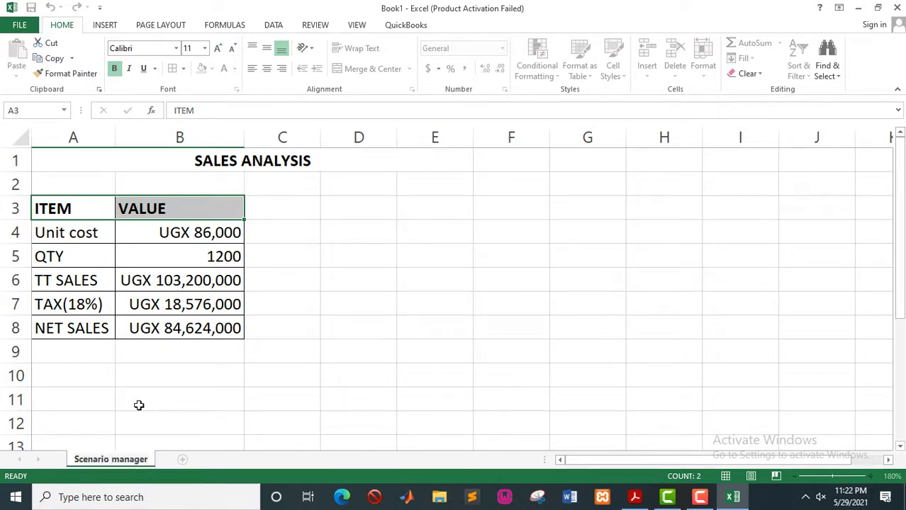
# Step: Open the What-If Analysis Scenario Manager with net sales cell B8 selected and move its dialog closer to the table
pyautogui.click(190, 284)
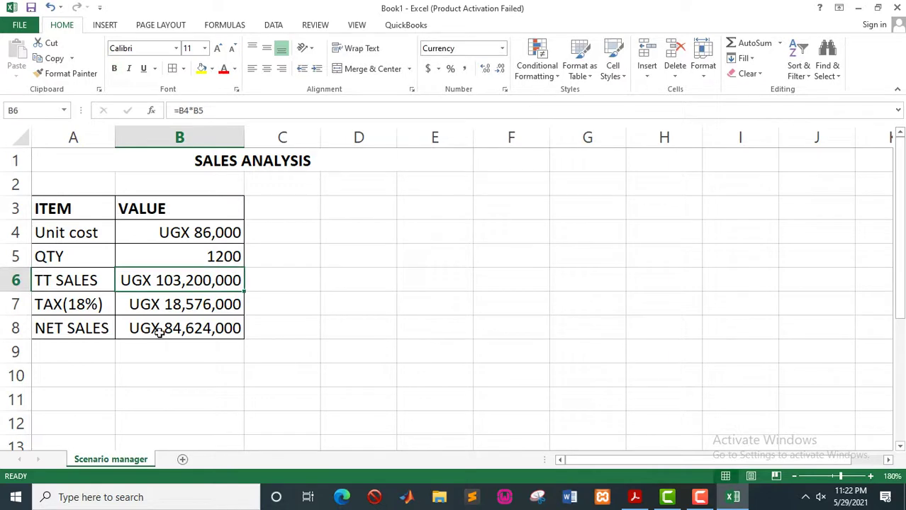
pyautogui.click(159, 332)
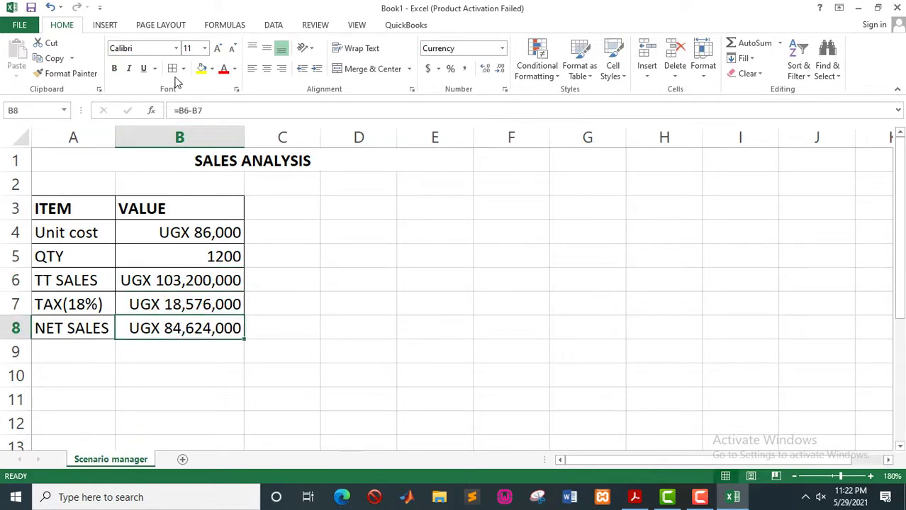
pyautogui.click(273, 26)
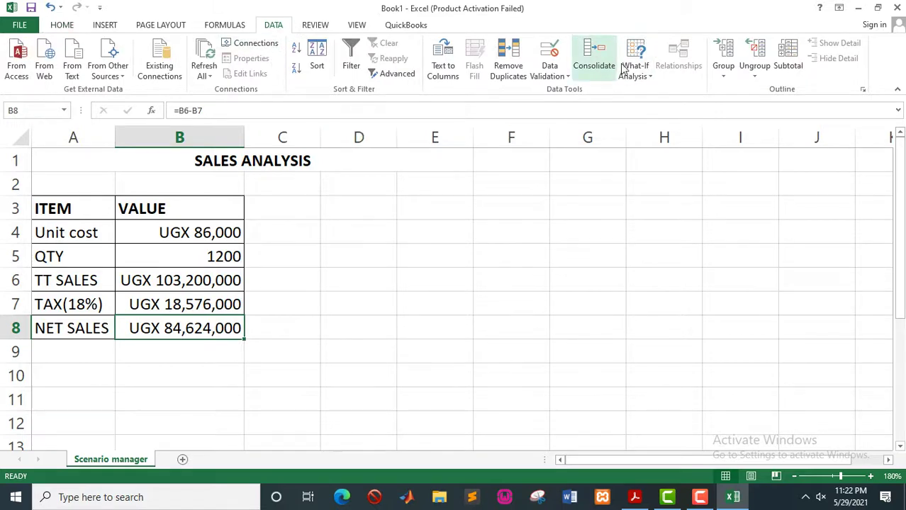
pyautogui.click(653, 78)
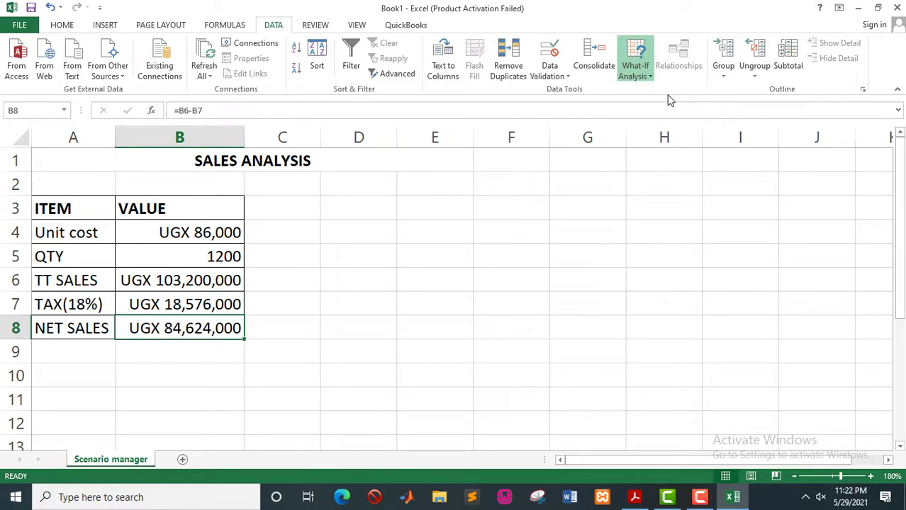
pyautogui.click(668, 94)
pyautogui.moveTo(626, 182); pyautogui.dragTo(371, 165)
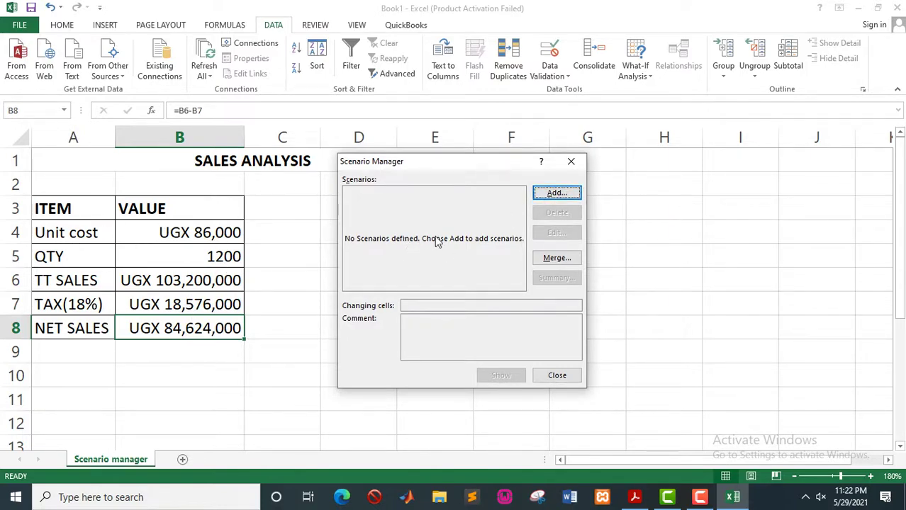
# Step: Add a scenario named "Scenario" with changing cells B4:B5, keeping the values 86000 and 1200, and continue to another scenario
pyautogui.click(555, 194)
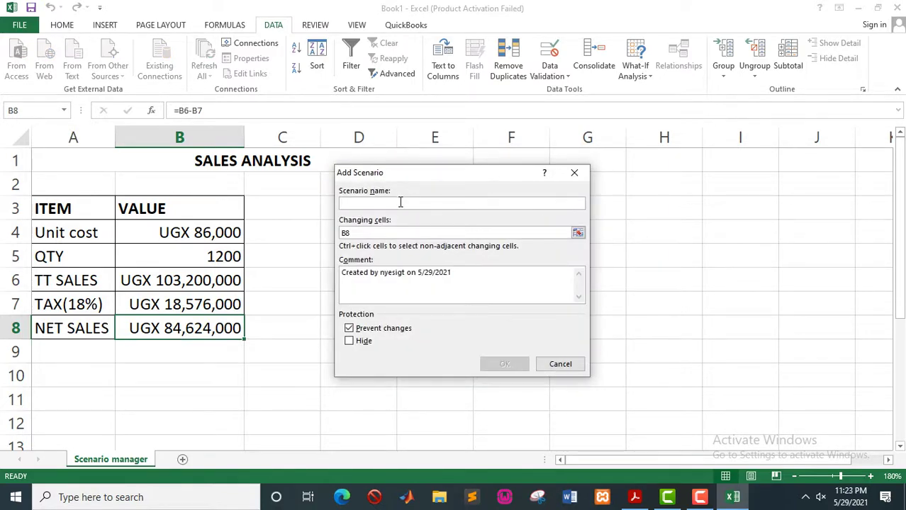
pyautogui.write('Scenario')
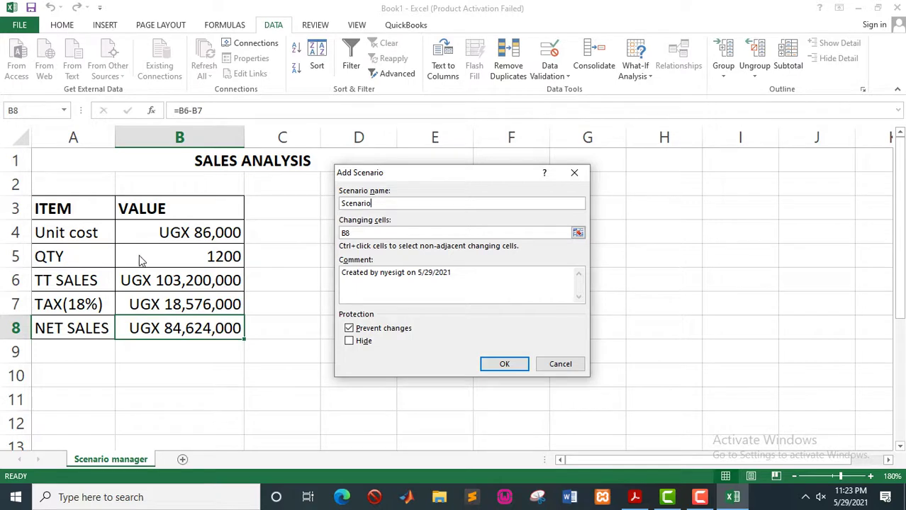
pyautogui.click(578, 234)
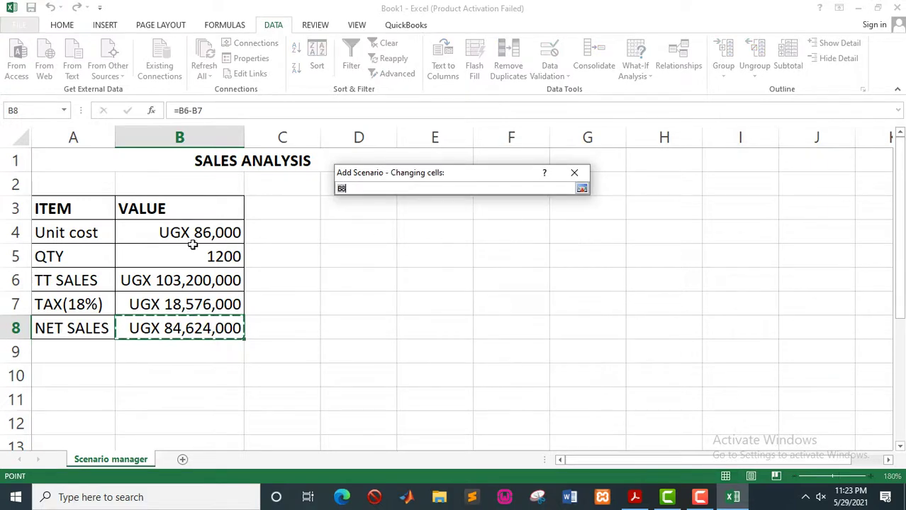
pyautogui.moveTo(162, 233); pyautogui.dragTo(210, 256)
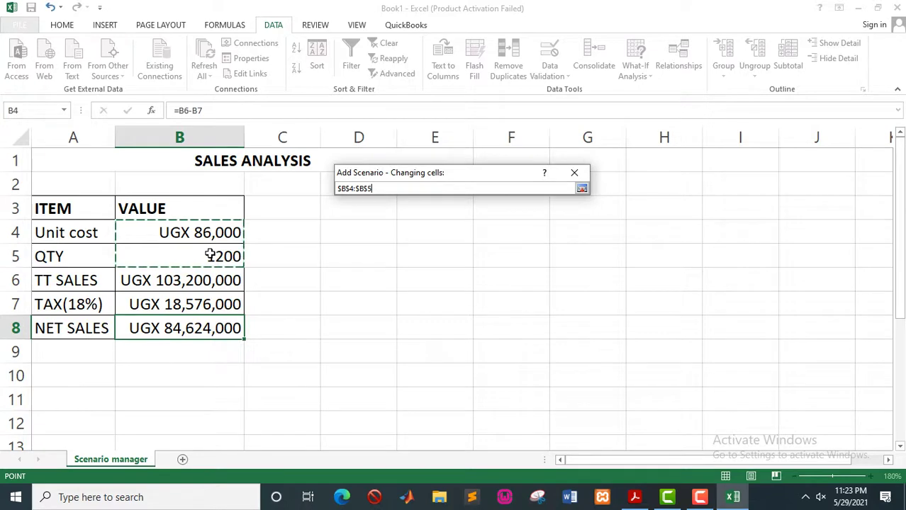
pyautogui.press('Return')
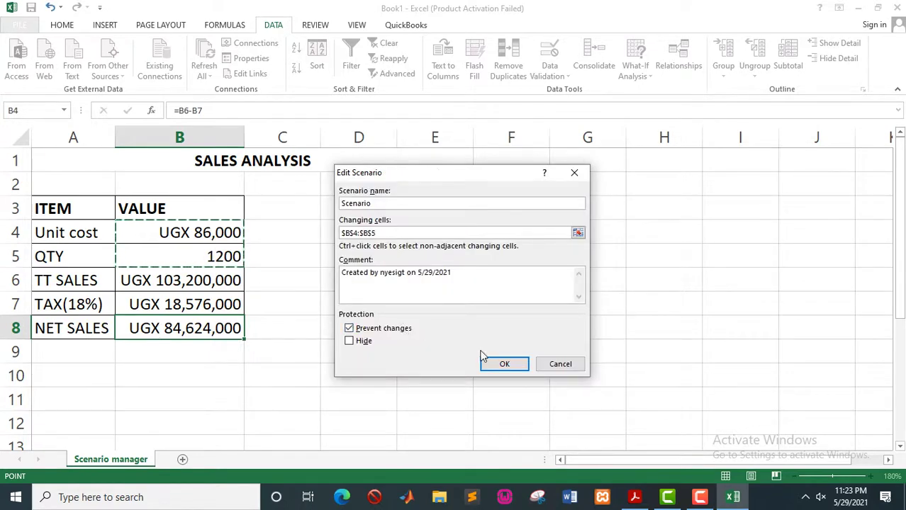
pyautogui.click(500, 365)
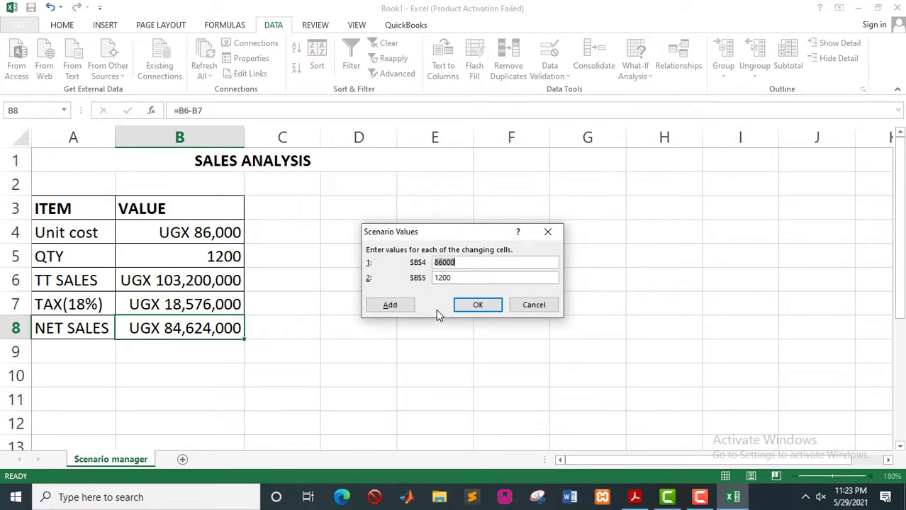
pyautogui.click(400, 306)
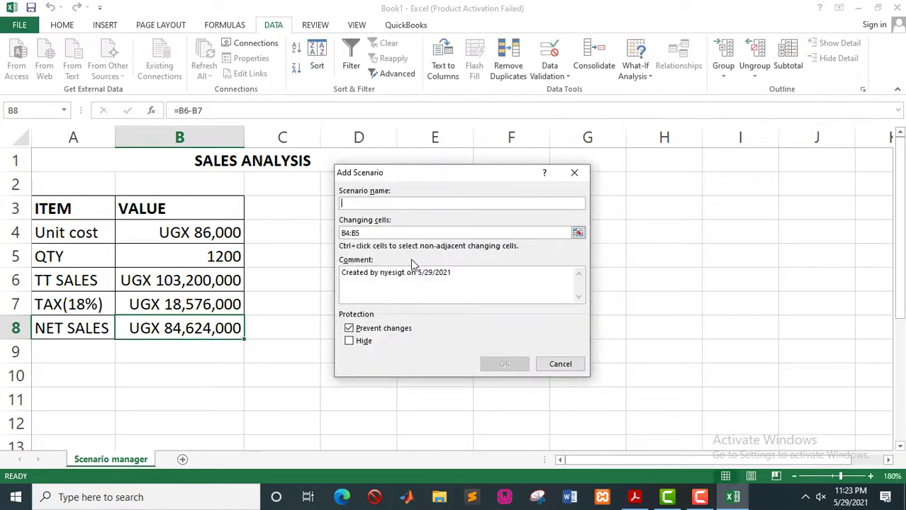
# Step: Define "Scenario 2" on cells B4:B5 with a B4 unit cost of 100000, and continue to another scenario
pyautogui.write('Scenario 2')
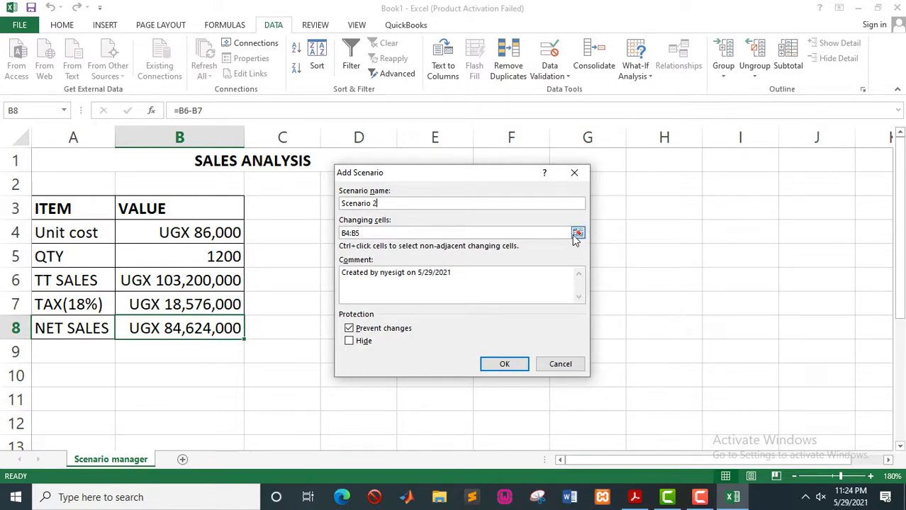
pyautogui.click(500, 365)
pyautogui.click(466, 263)
pyautogui.moveTo(466, 263); pyautogui.dragTo(372, 265)
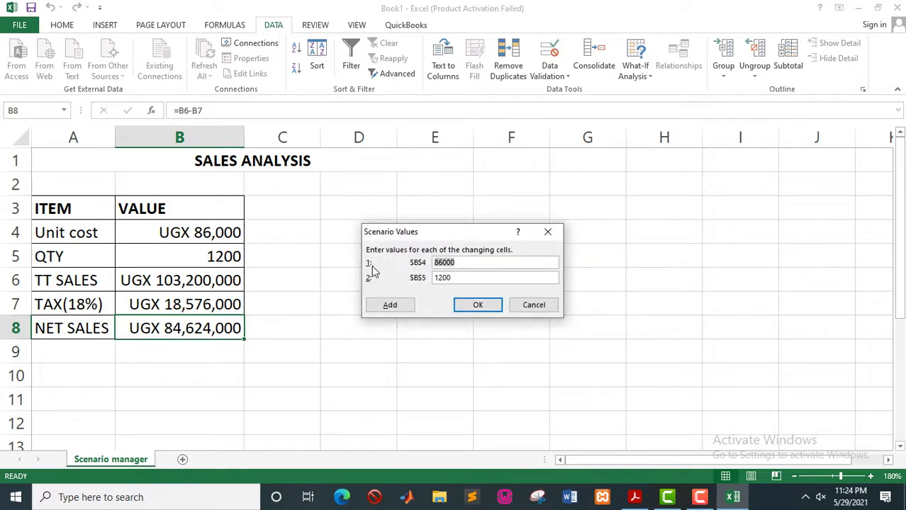
pyautogui.write('100000')
pyautogui.click(395, 308)
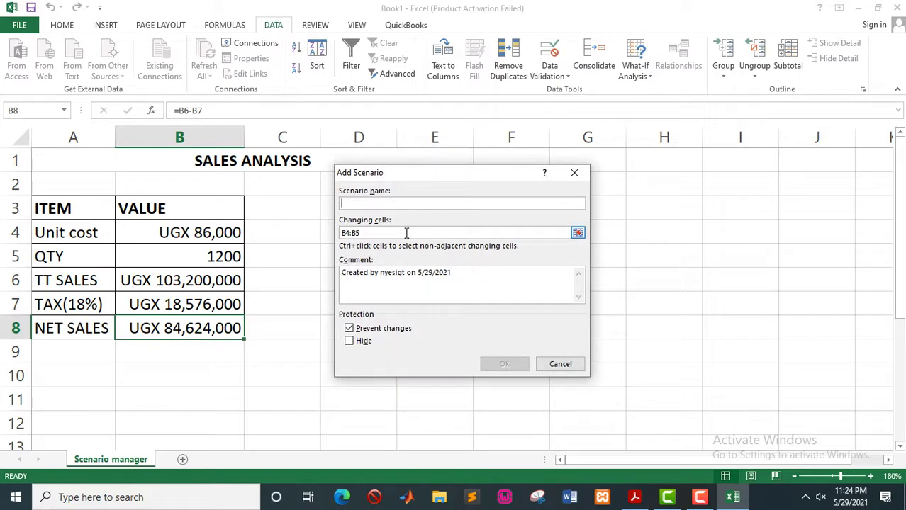
# Step: Define "Scenario 3" on cells B4:B5 with a B5 quantity of 2000 and finish adding scenarios
pyautogui.write('Scenario 3')
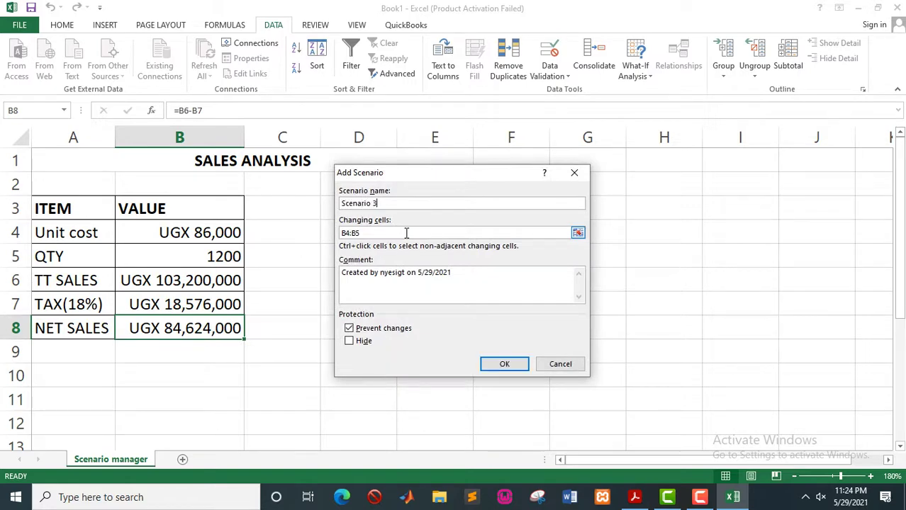
pyautogui.click(505, 364)
pyautogui.click(461, 262)
pyautogui.moveTo(451, 263); pyautogui.dragTo(432, 262)
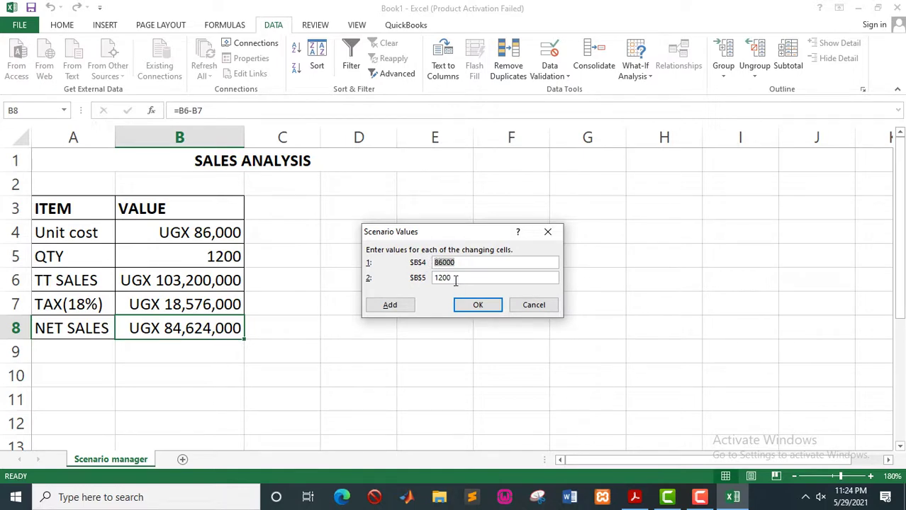
pyautogui.moveTo(456, 278); pyautogui.dragTo(431, 279)
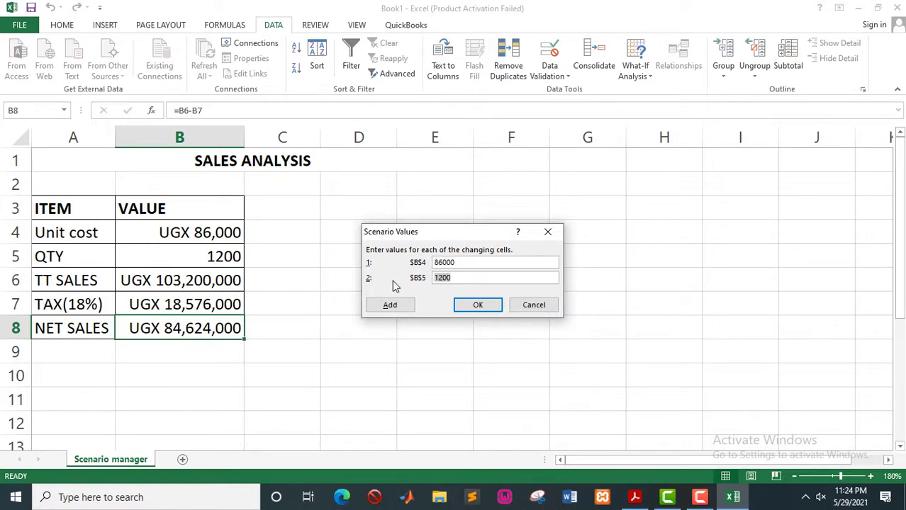
pyautogui.write('2000')
pyautogui.click(475, 307)
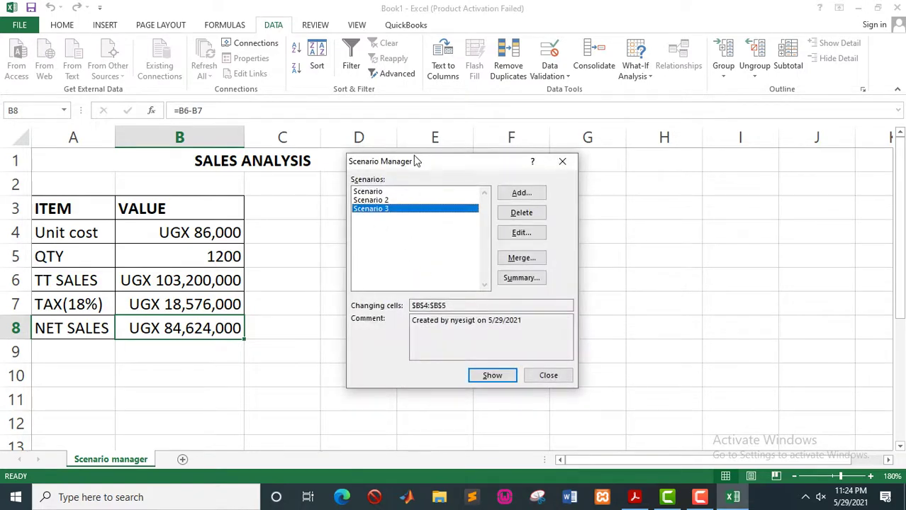
# Step: Show Scenario 3, Scenario 2 and the first scenario one after another to compare their effect on the sales table
pyautogui.moveTo(416, 162); pyautogui.dragTo(432, 178)
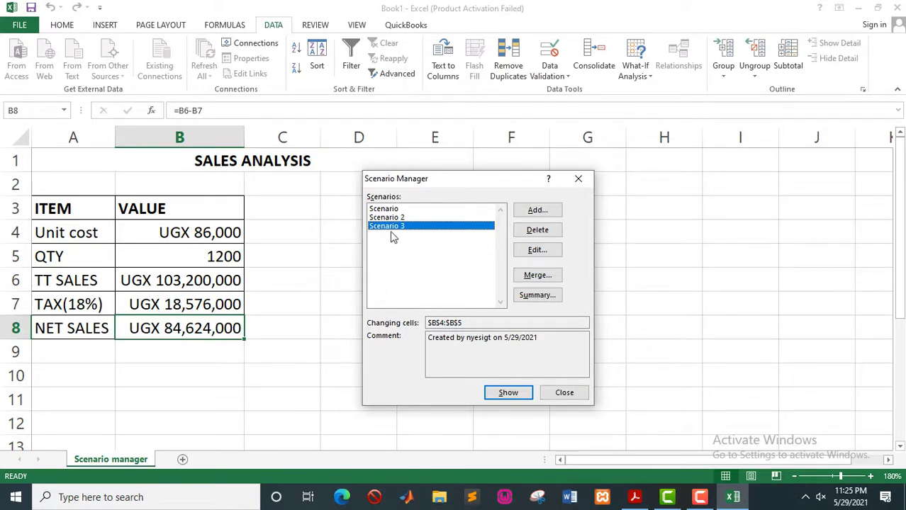
pyautogui.click(500, 395)
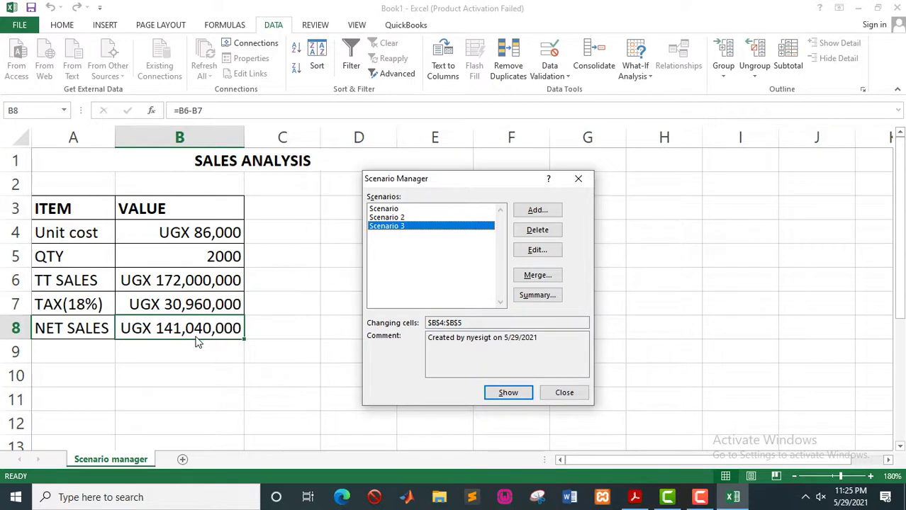
pyautogui.click(384, 219)
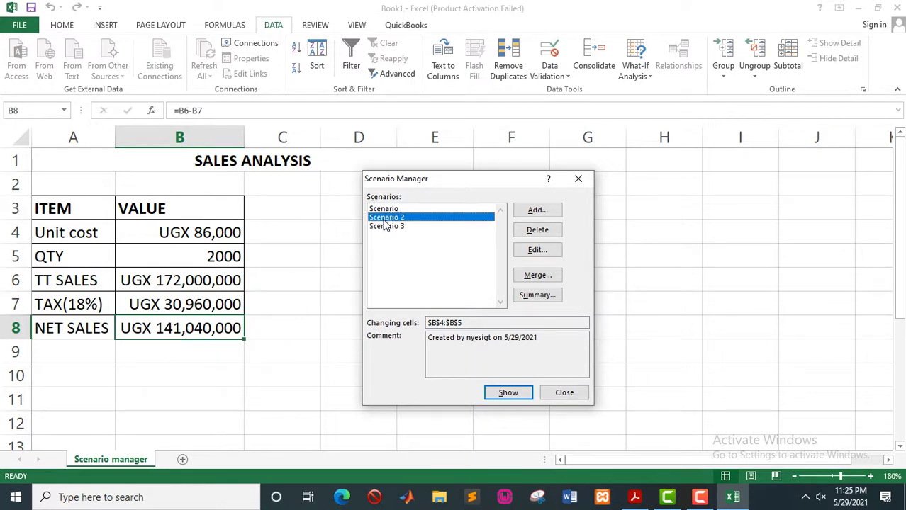
pyautogui.click(499, 396)
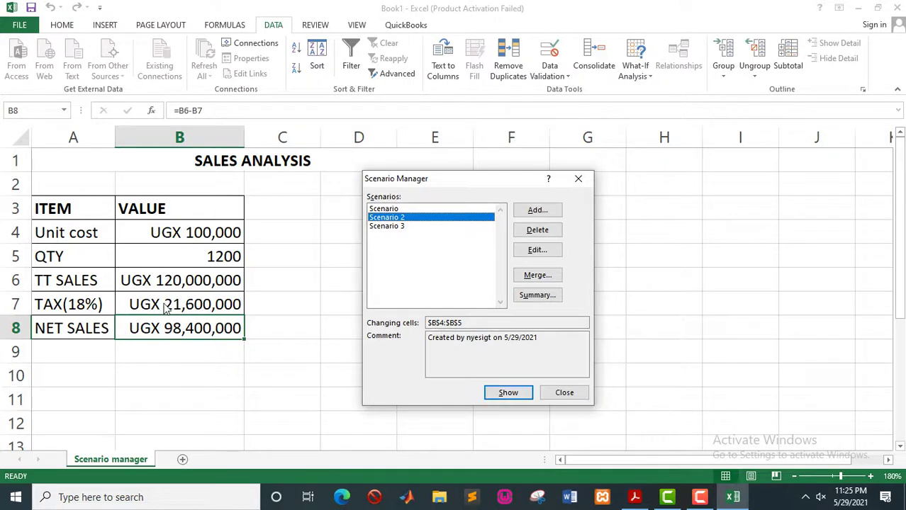
pyautogui.click(386, 210)
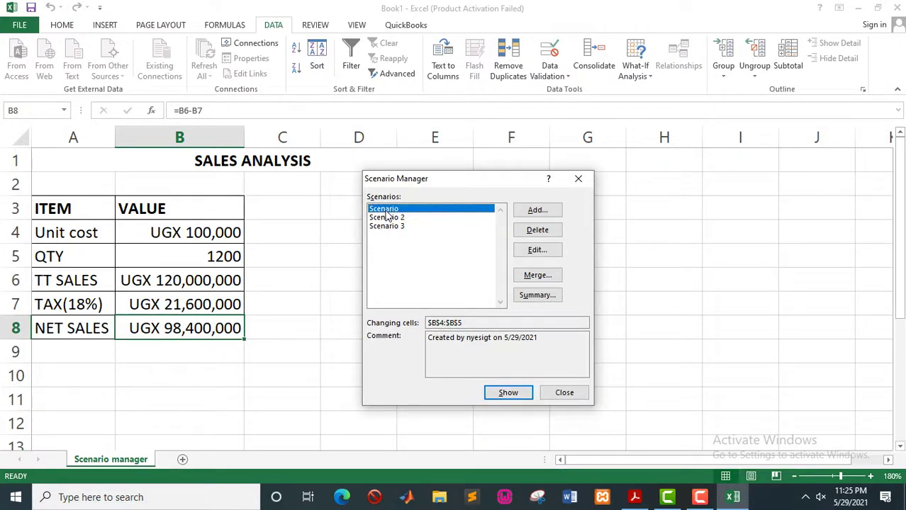
pyautogui.click(510, 394)
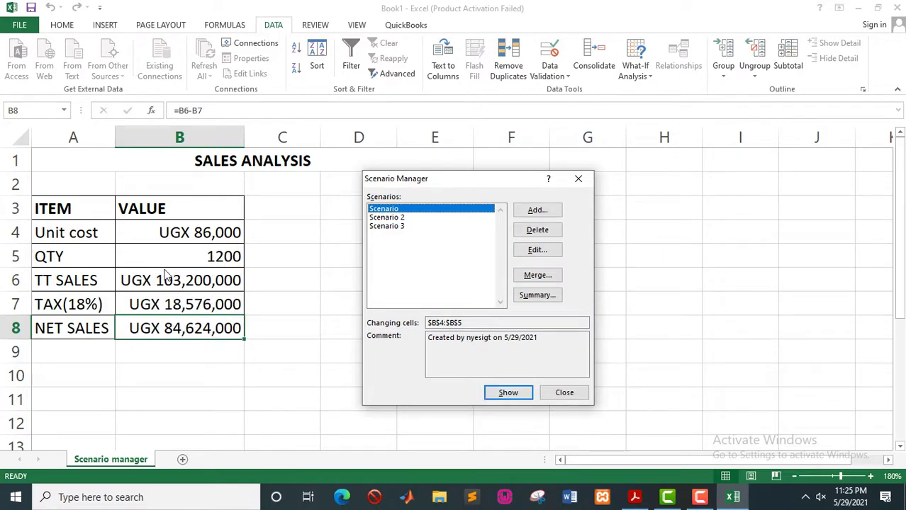
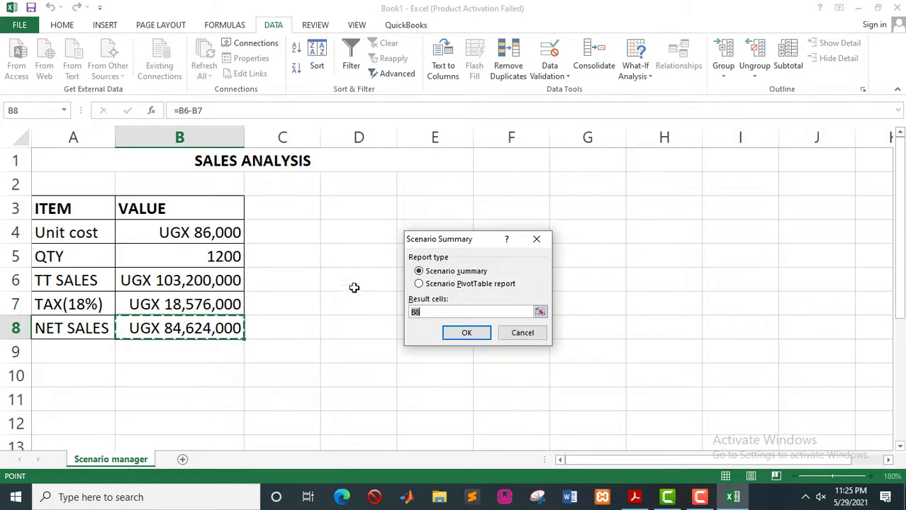
# Step: Generate a Scenario summary report with B8 as the result cell and compare it with the Scenario manager sheet
pyautogui.click(459, 335)
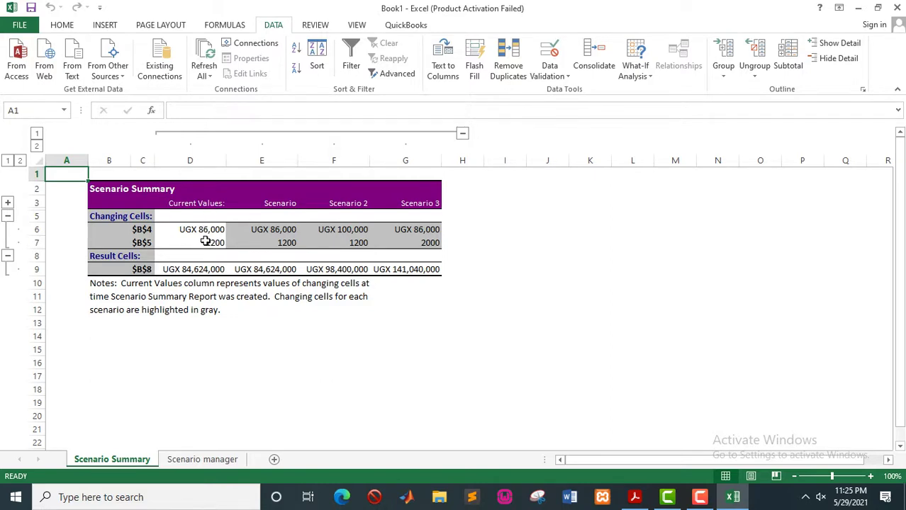
pyautogui.click(200, 460)
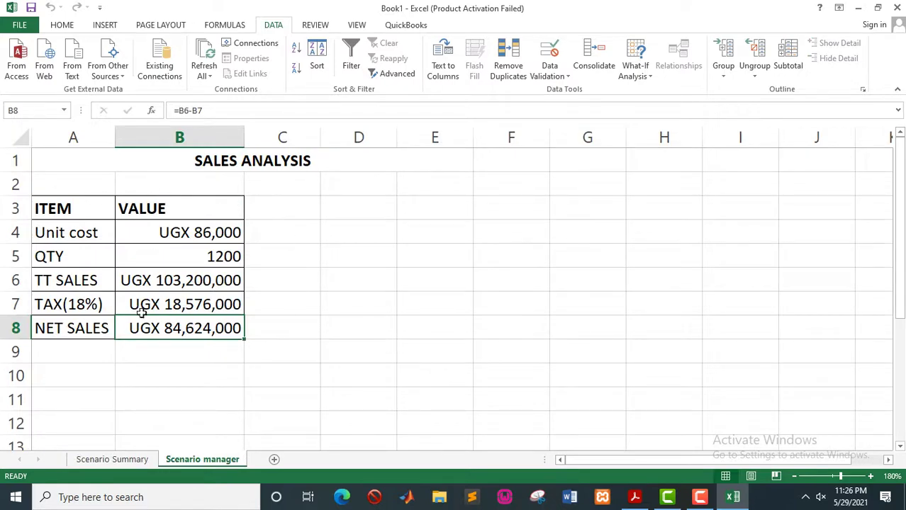
pyautogui.click(115, 460)
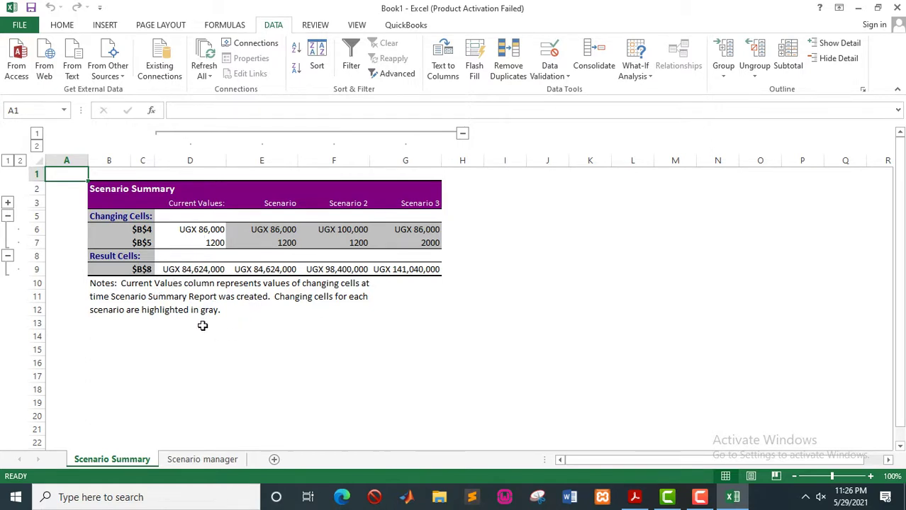
# Step: Replace the $B$4 label in cell C6 of the Scenario Summary with "Unit cost"
pyautogui.click(143, 232)
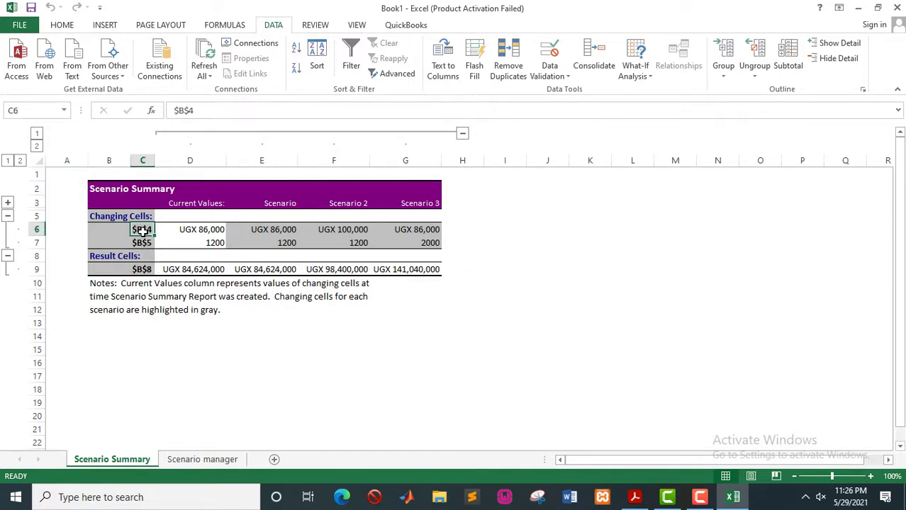
pyautogui.moveTo(206, 111); pyautogui.dragTo(172, 111)
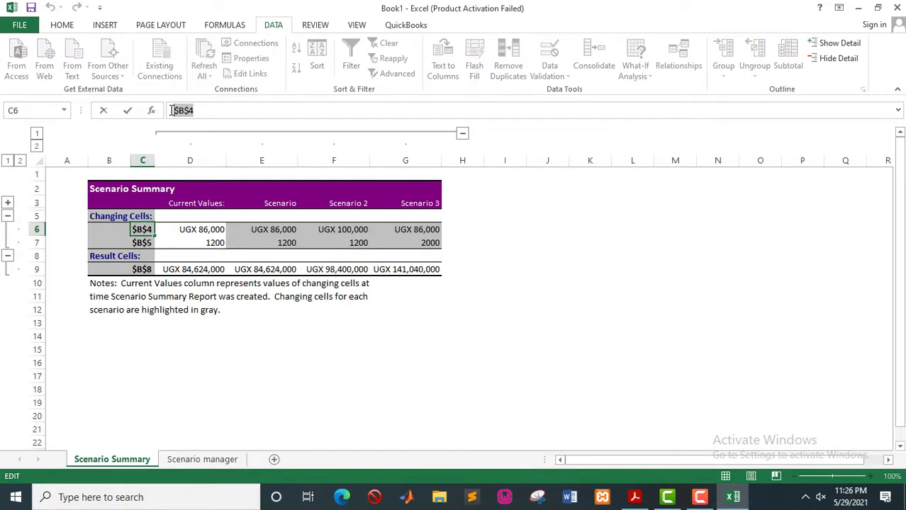
pyautogui.write('Unit')
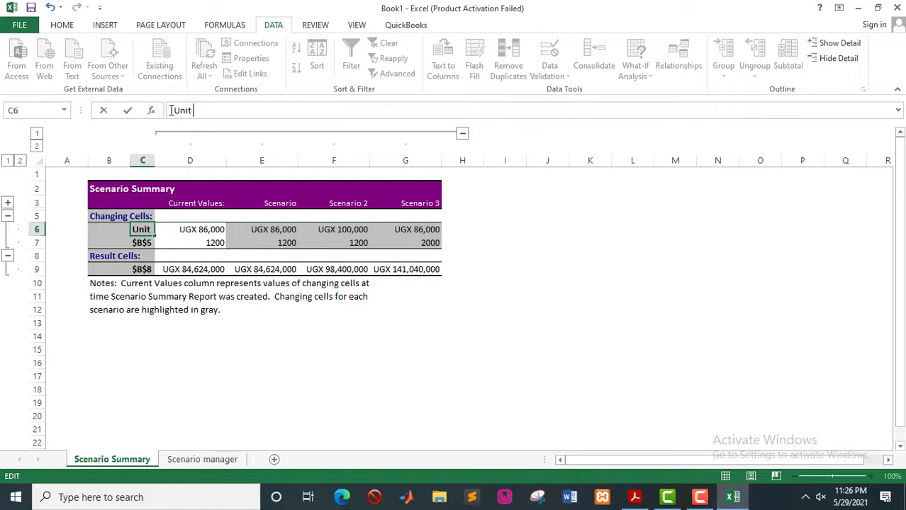
pyautogui.write('cost')
# Step: Replace the $B$5 label in C7 with "Quantity" and autofit the width of column C
pyautogui.click(142, 243)
pyautogui.moveTo(202, 113); pyautogui.dragTo(172, 111)
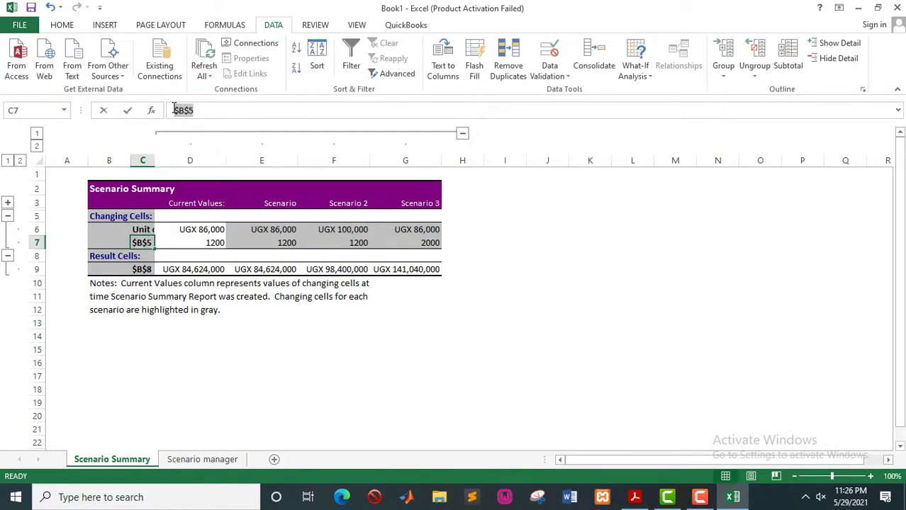
pyautogui.write('Qua')
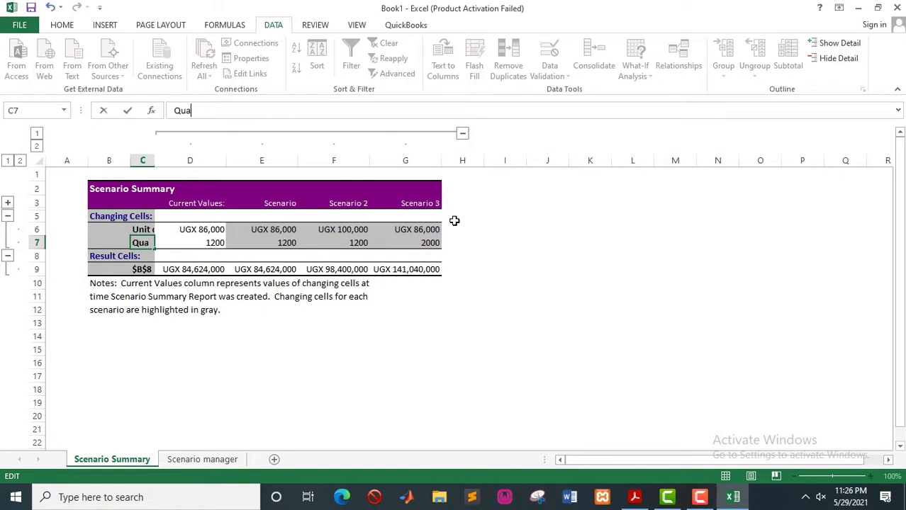
pyautogui.write('ntity')
pyautogui.click(148, 163)
pyautogui.doubleClick(154, 162)
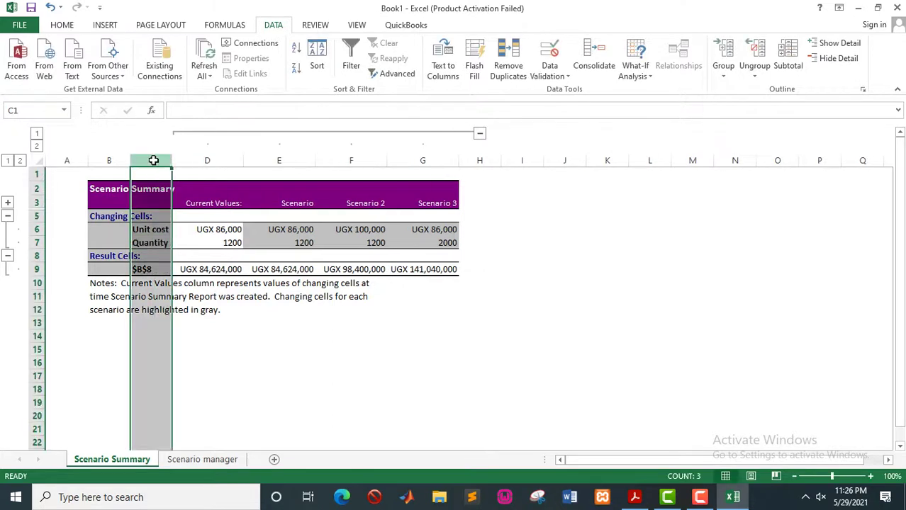
# Step: Replace the $B$8 result label in cell C9 with "Net sales"
pyautogui.click(152, 268)
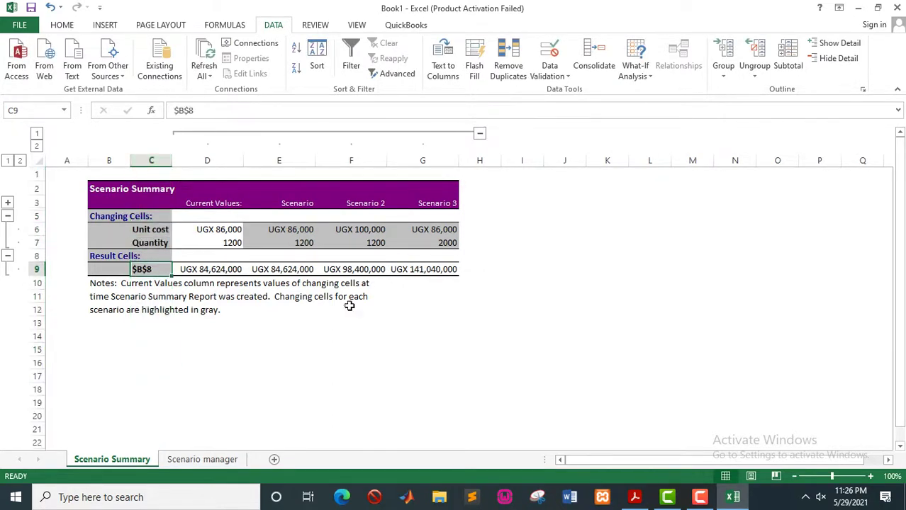
pyautogui.write('Net sales')
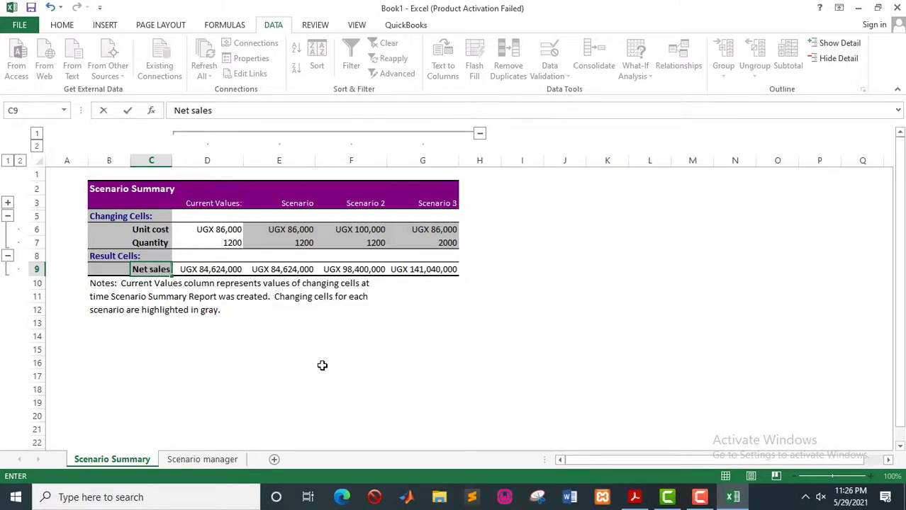
pyautogui.click(213, 291)
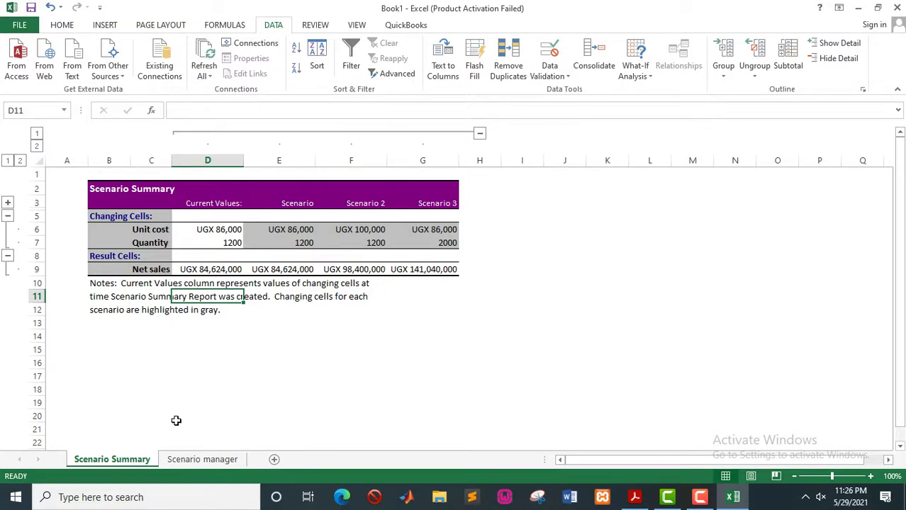
# Step: Return to the Scenario manager sheet, reopen the Scenario Manager to review the saved scenarios, and close it
pyautogui.click(199, 460)
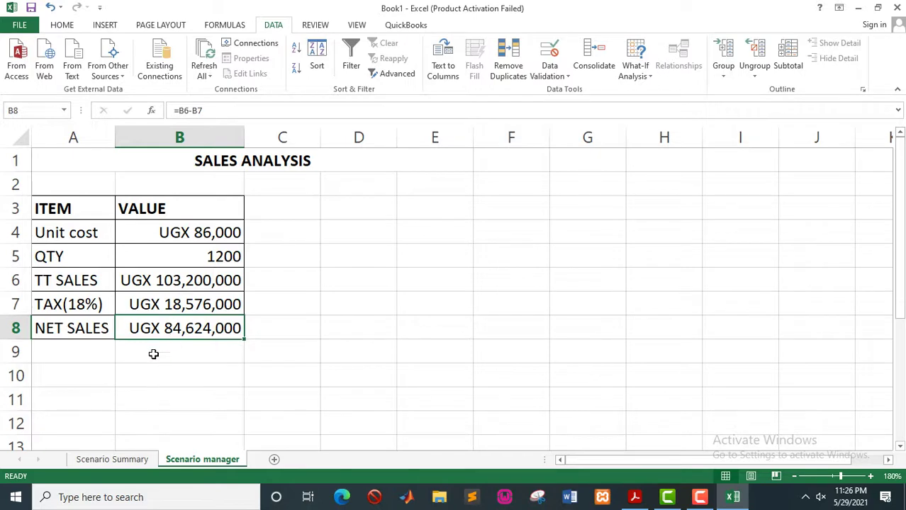
pyautogui.click(647, 77)
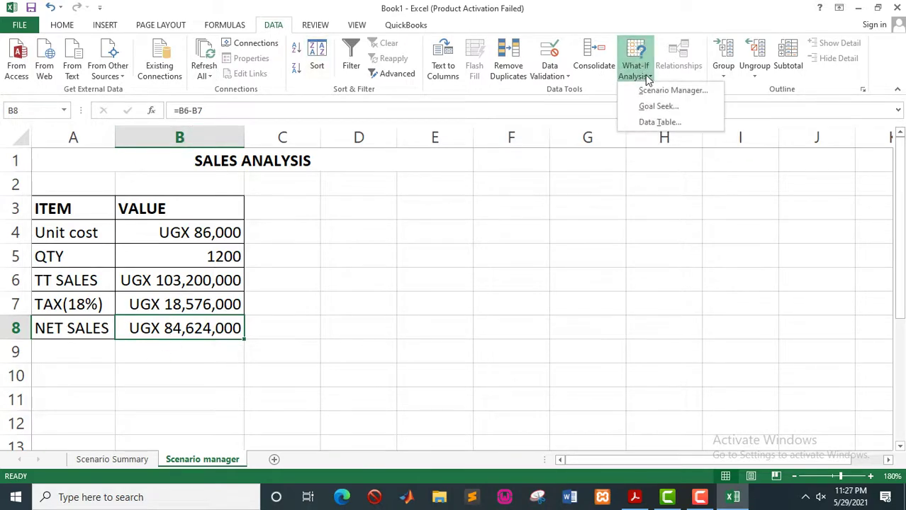
pyautogui.click(658, 90)
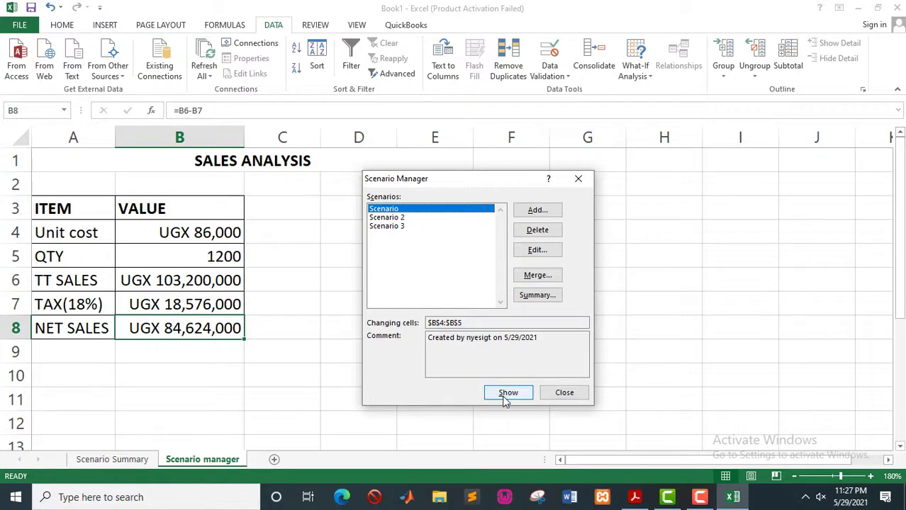
pyautogui.click(562, 395)
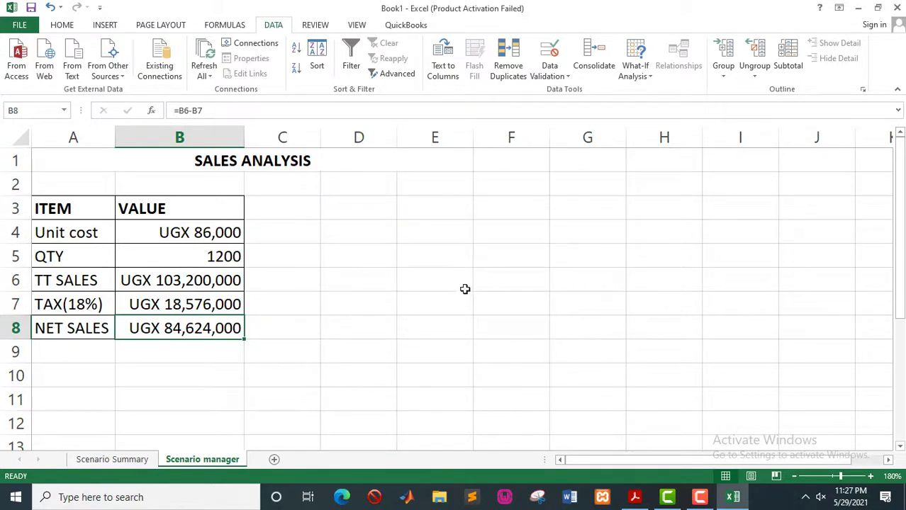
pyautogui.click(700, 497)
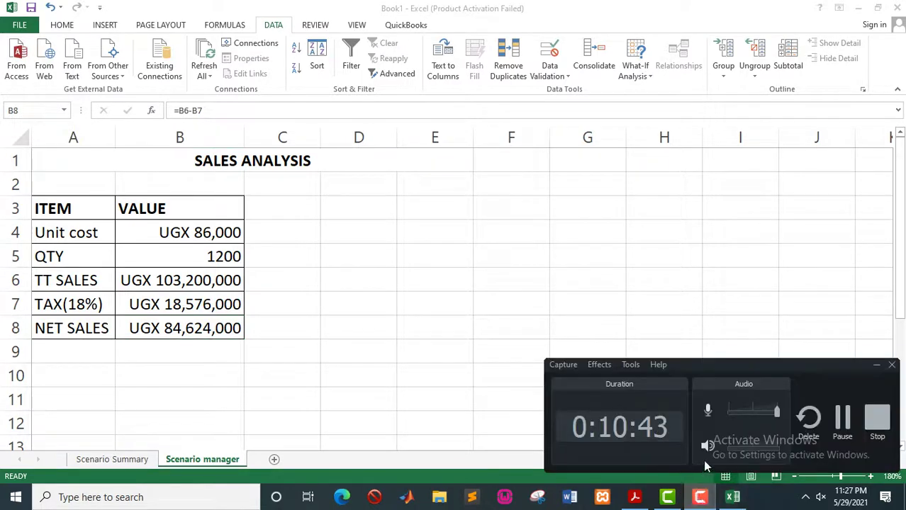